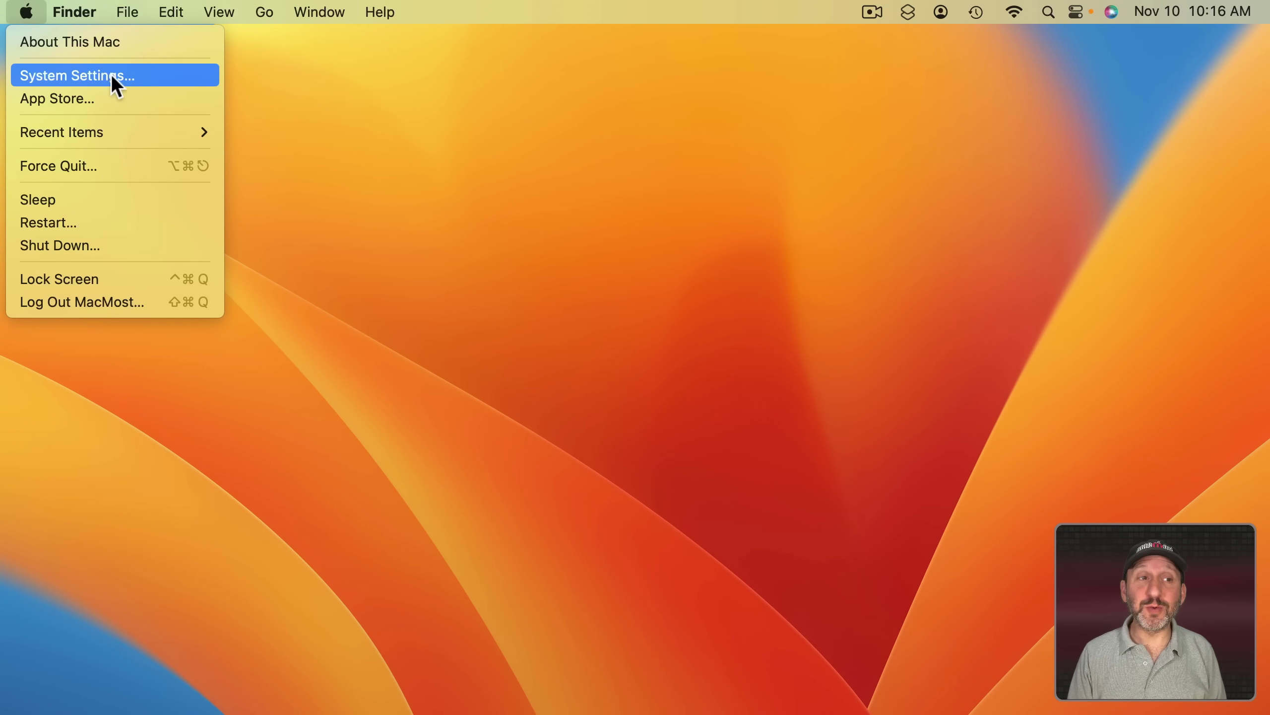
# Under Keyboard Shortcuts > Function Keys, turn on 'Use F1, F2, etc. keys as standard function keys'
pyautogui.click(165, 78)
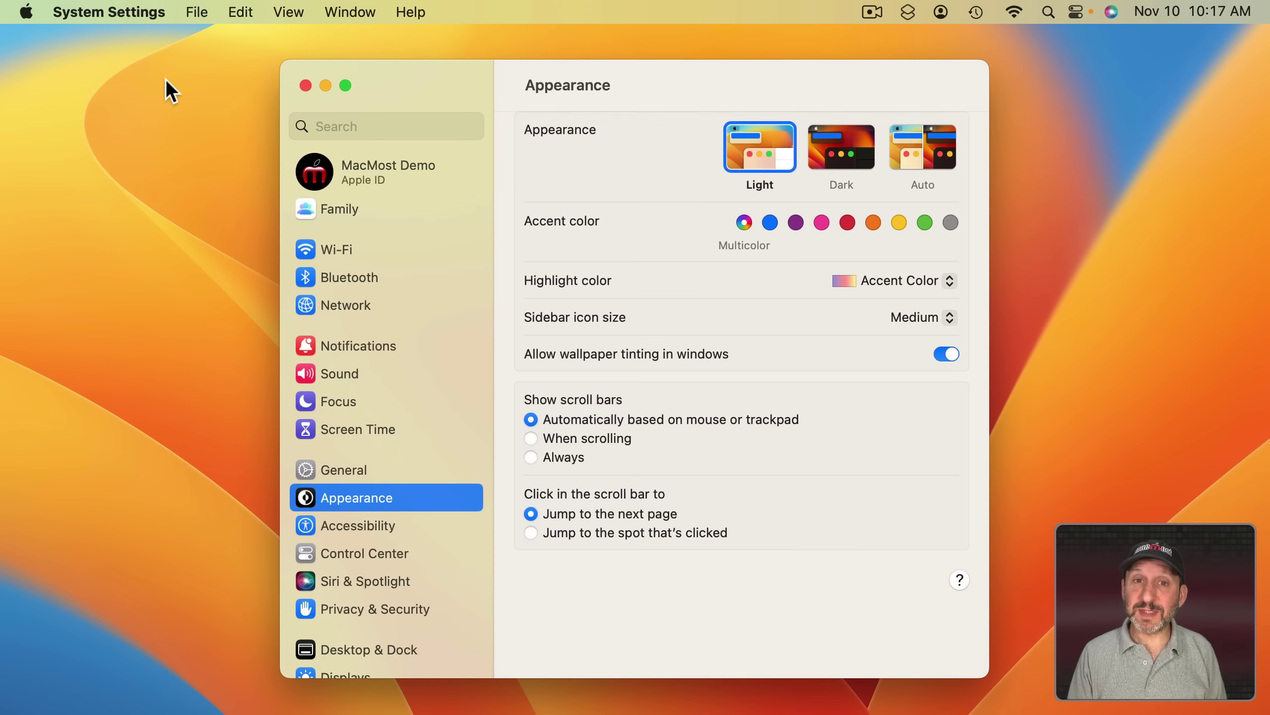
pyautogui.scroll(-10, 300, 553)
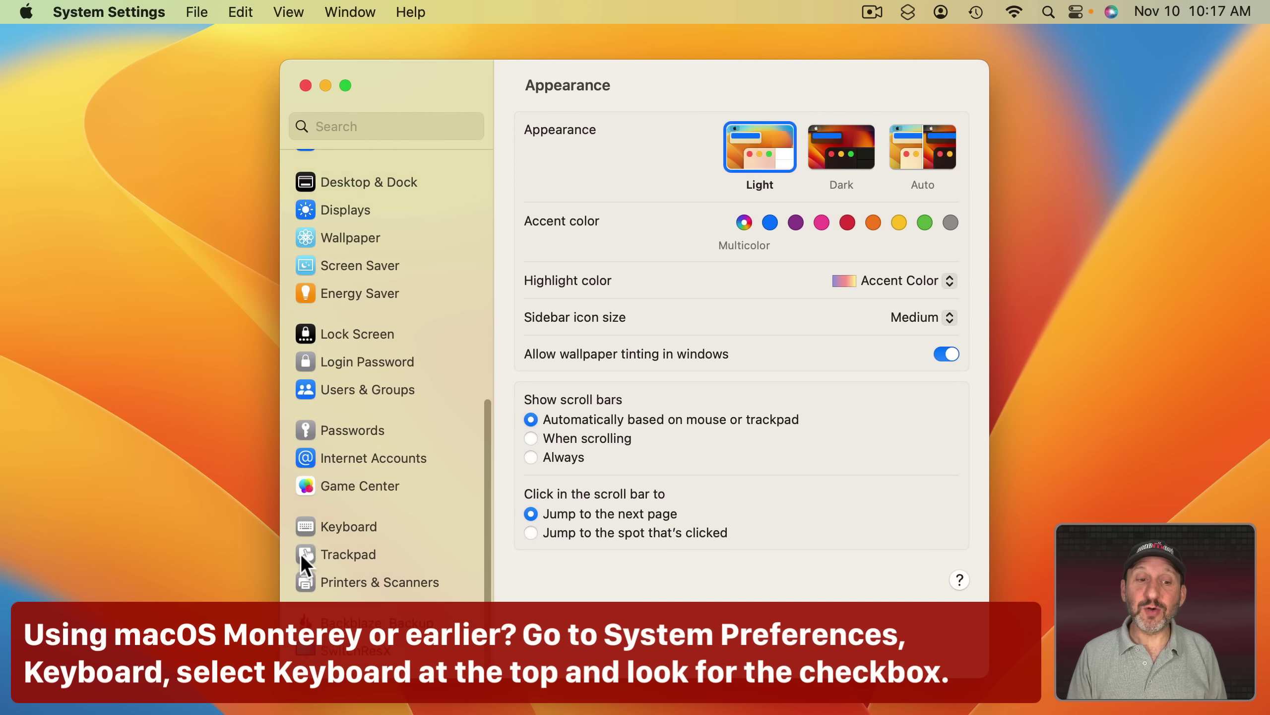
pyautogui.click(342, 532)
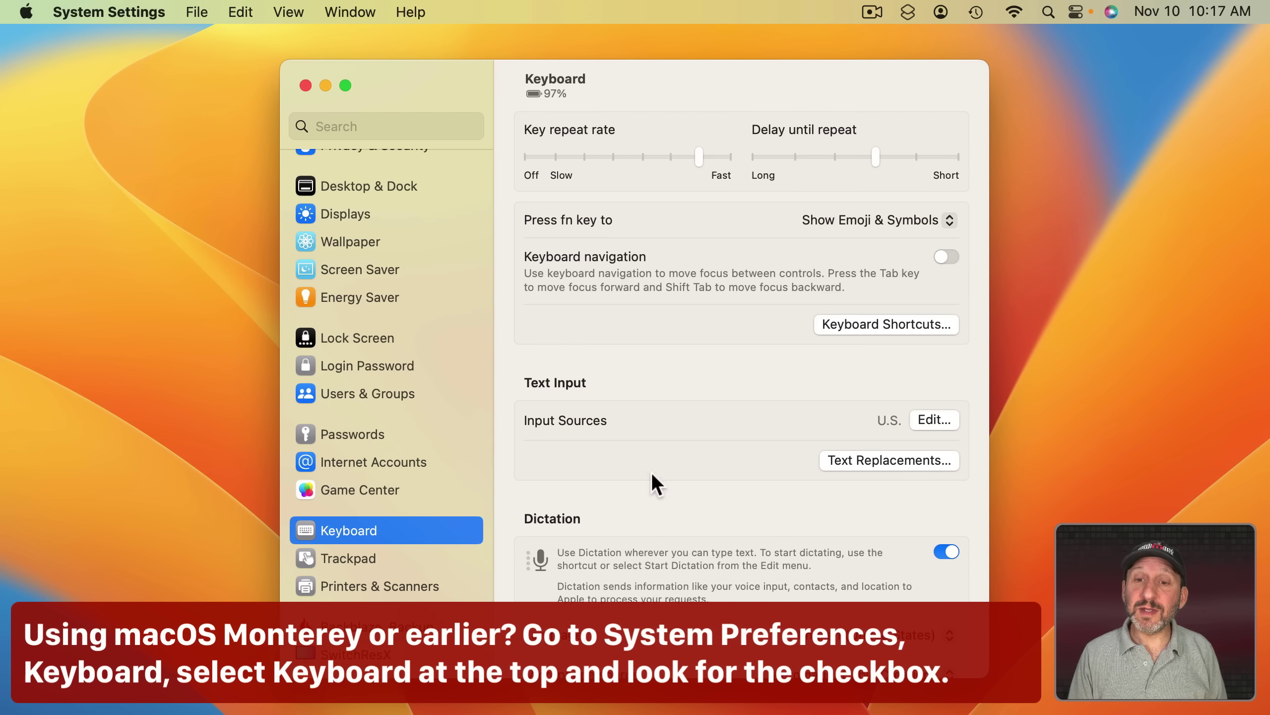
pyautogui.click(885, 324)
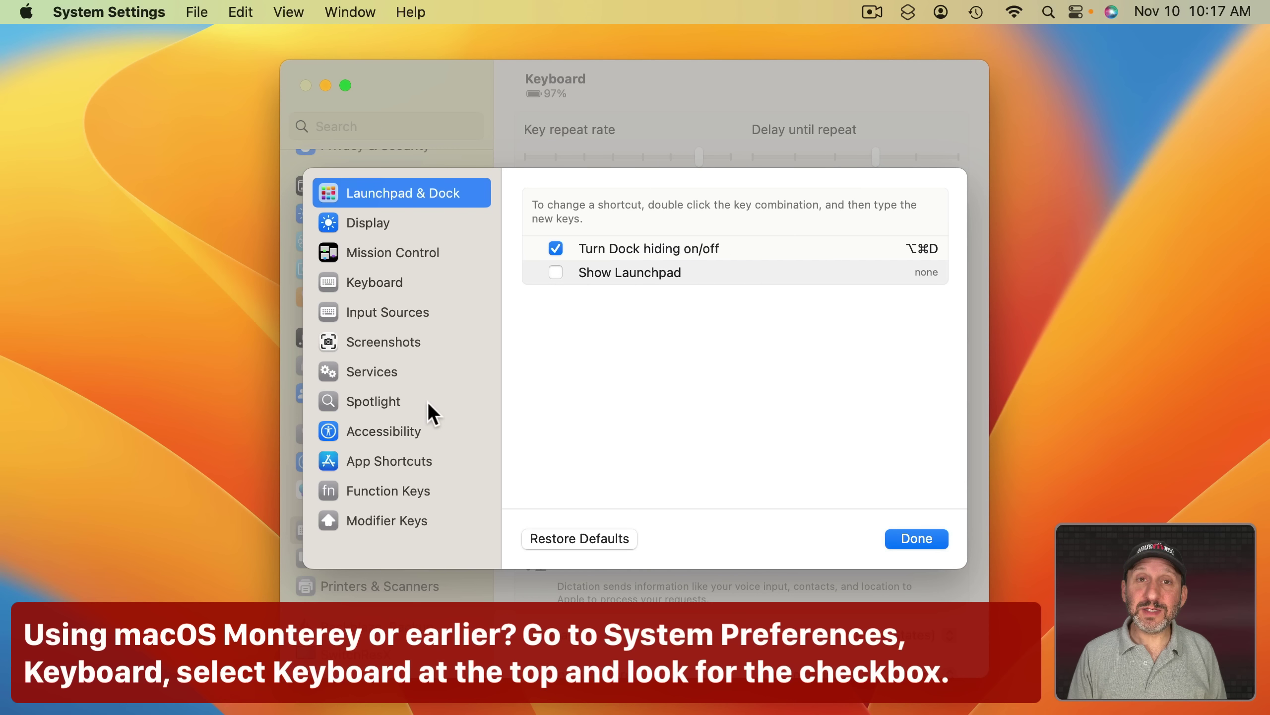
pyautogui.click(389, 490)
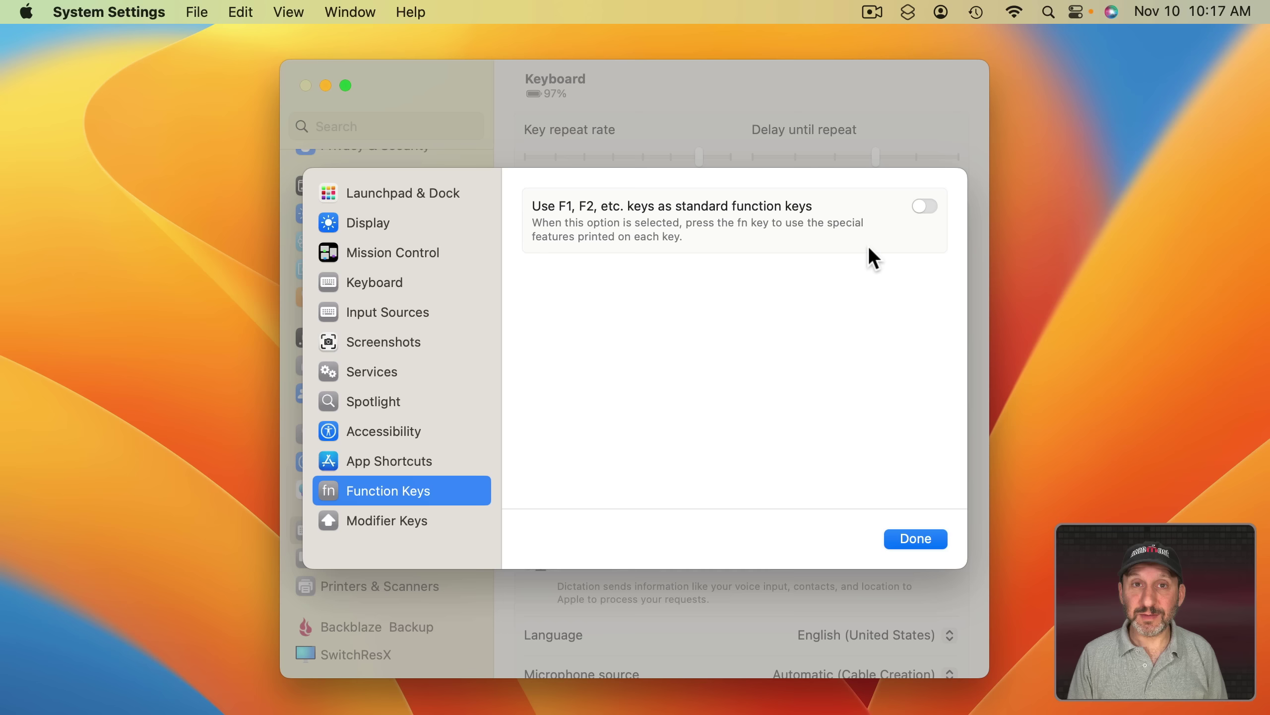
pyautogui.click(925, 205)
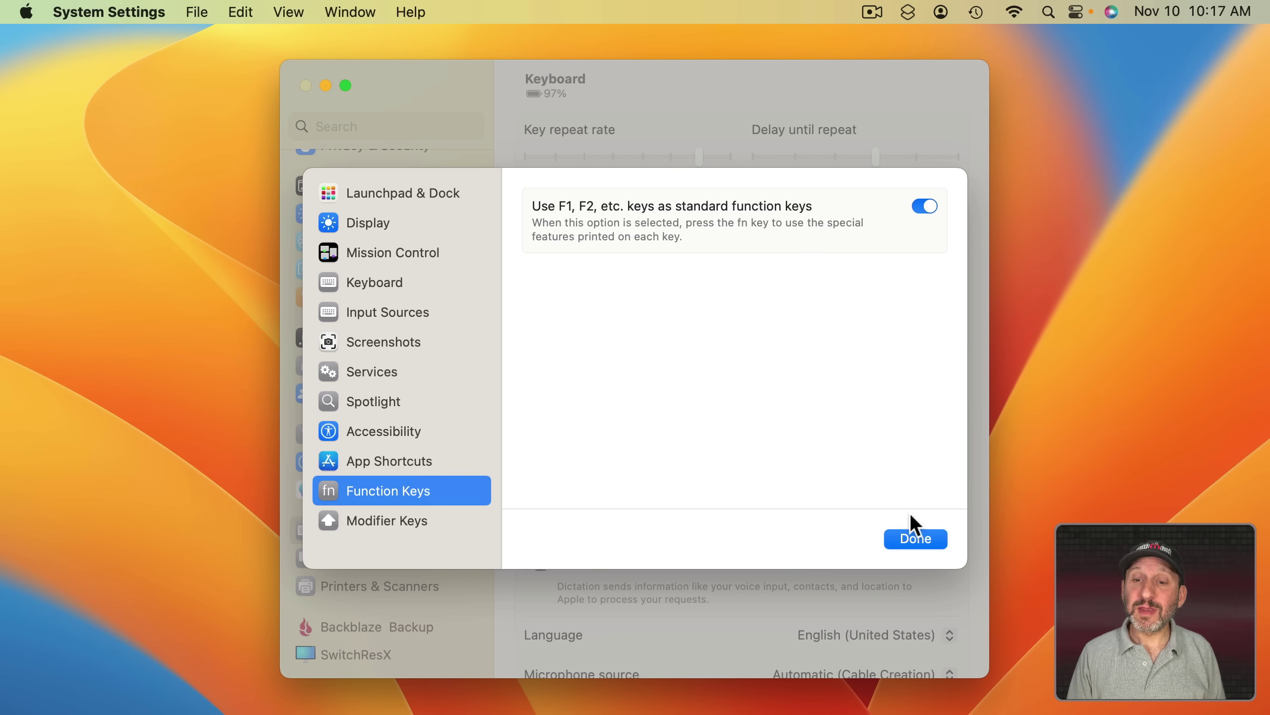
pyautogui.click(912, 538)
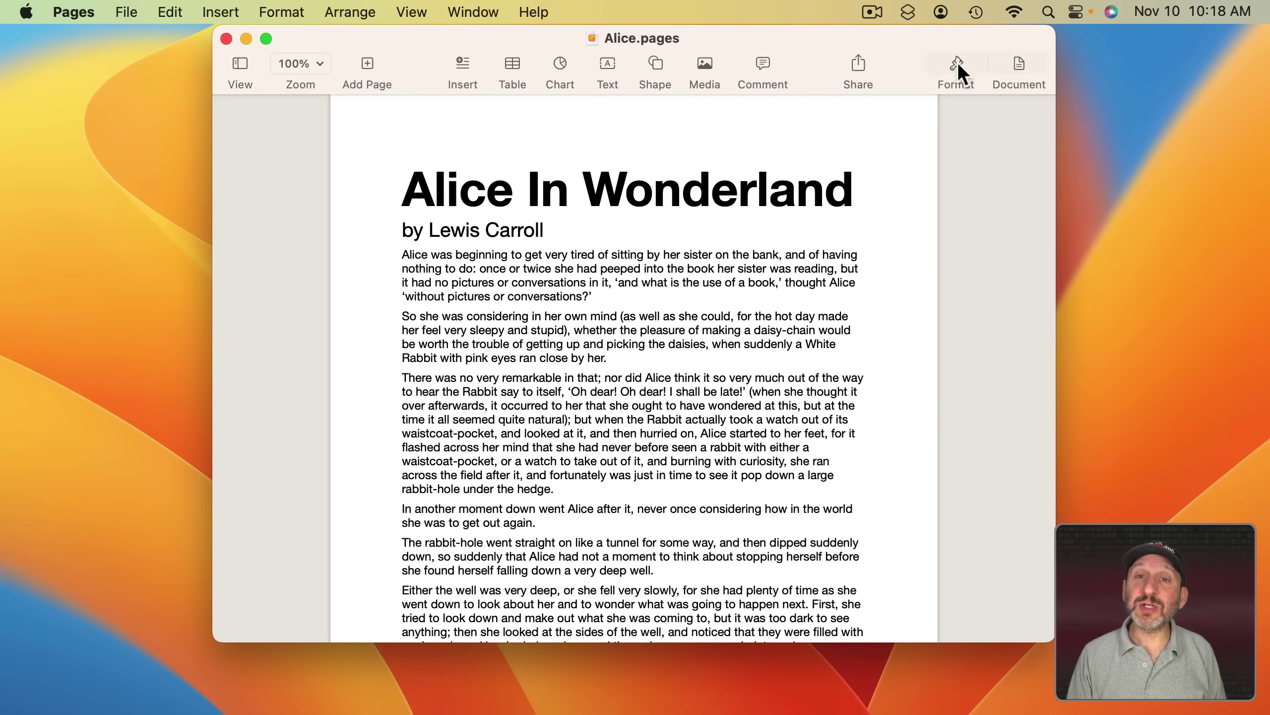
# From the Format paragraph style list, set the Subtitle style's shortcut to F7
pyautogui.click(957, 67)
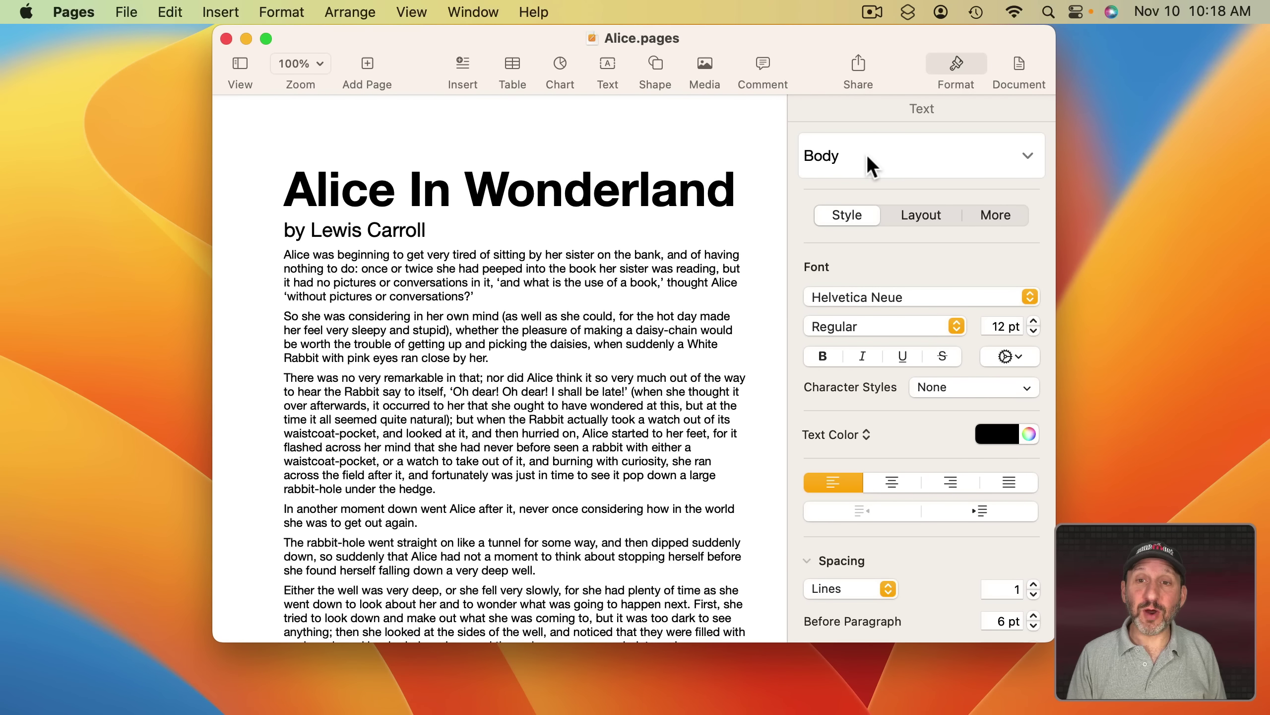
pyautogui.click(933, 155)
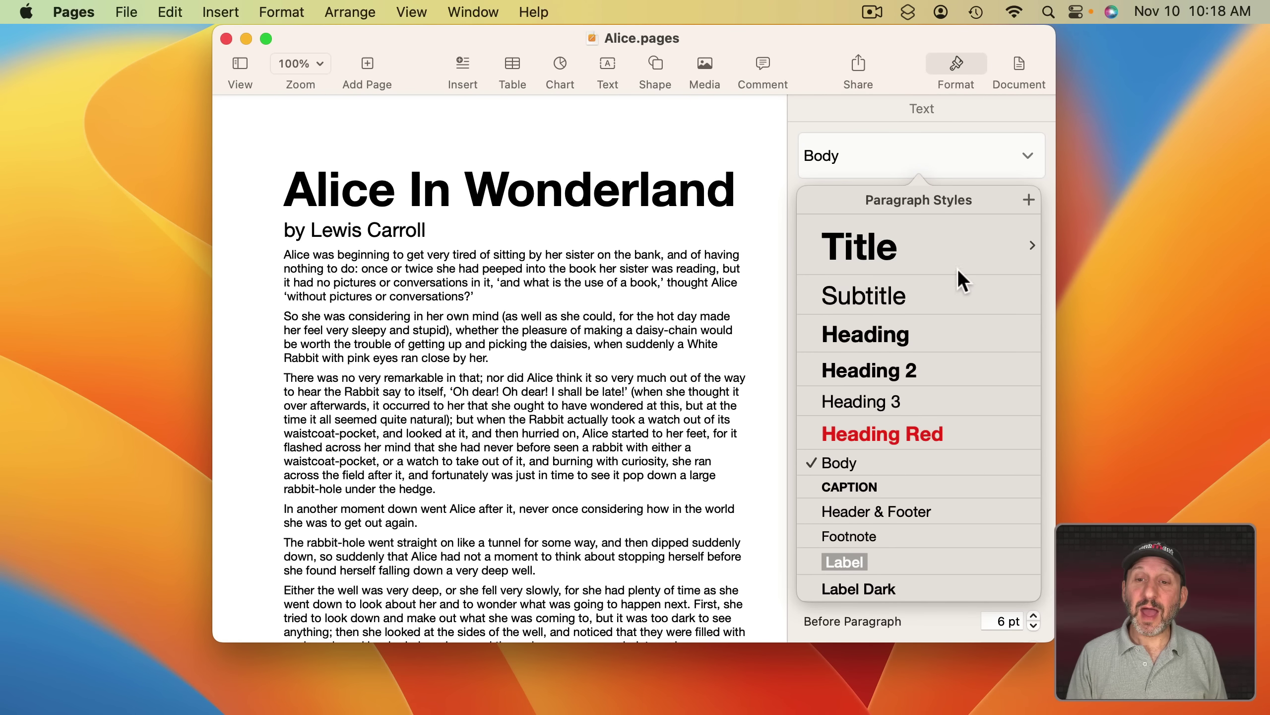
pyautogui.click(1032, 294)
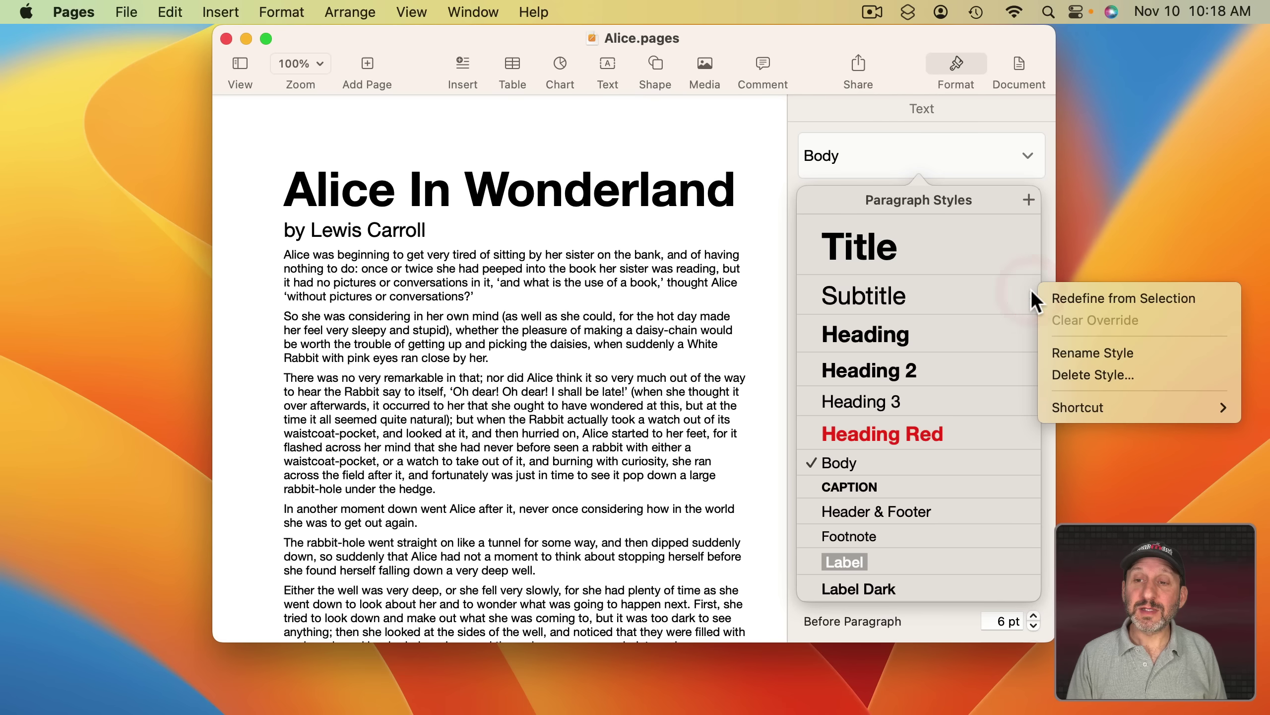
pyautogui.moveTo(1101, 410)
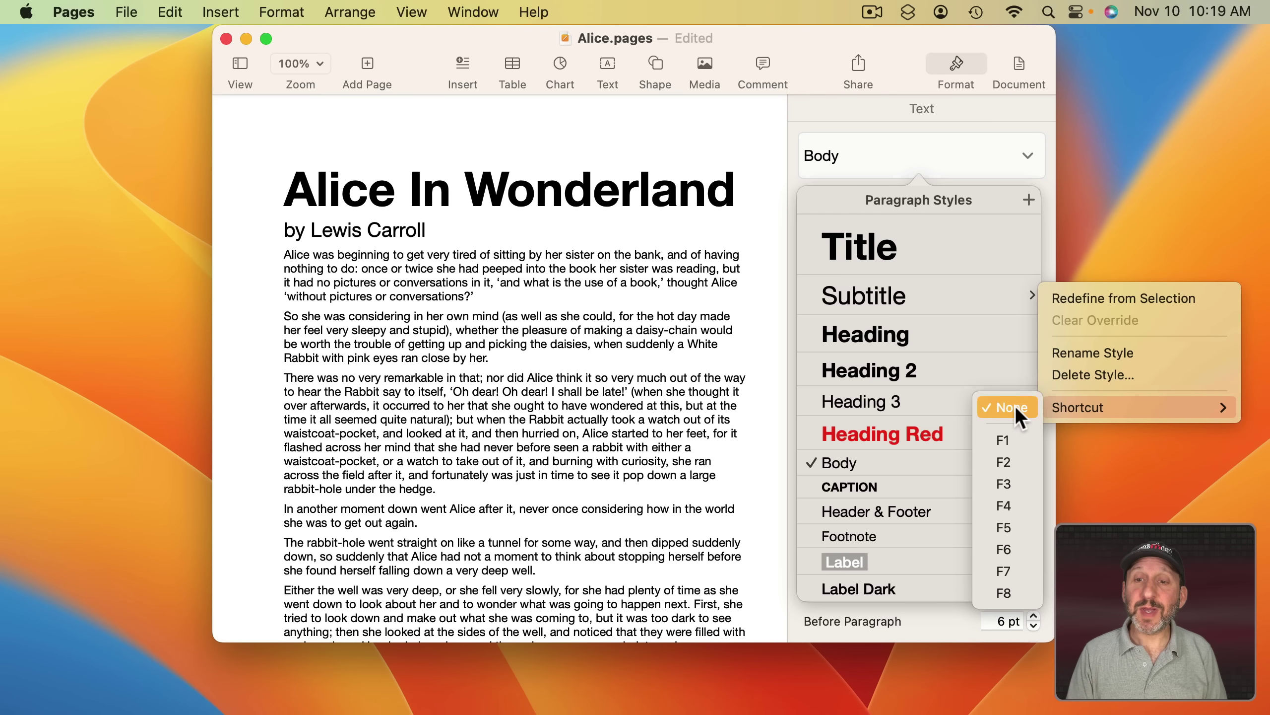
pyautogui.click(1002, 570)
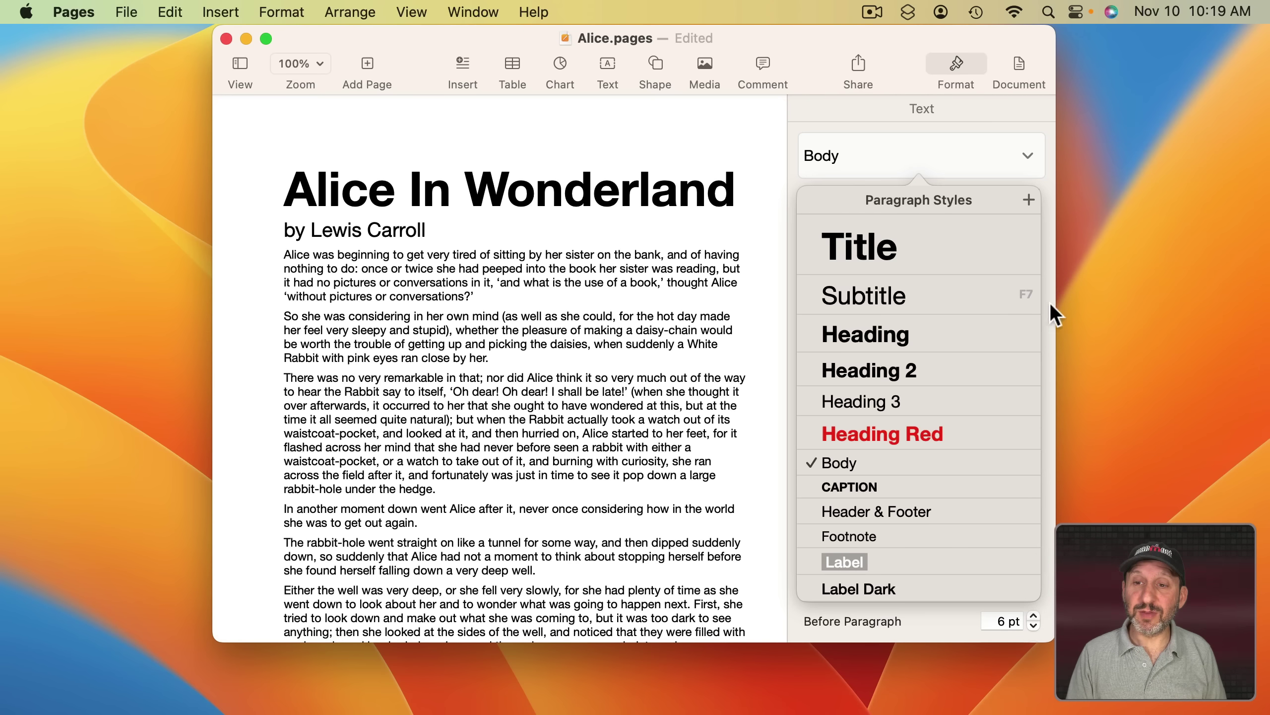
# Select the second Alice paragraph and apply the Subtitle style with F7
pyautogui.tripleClick(303, 352)
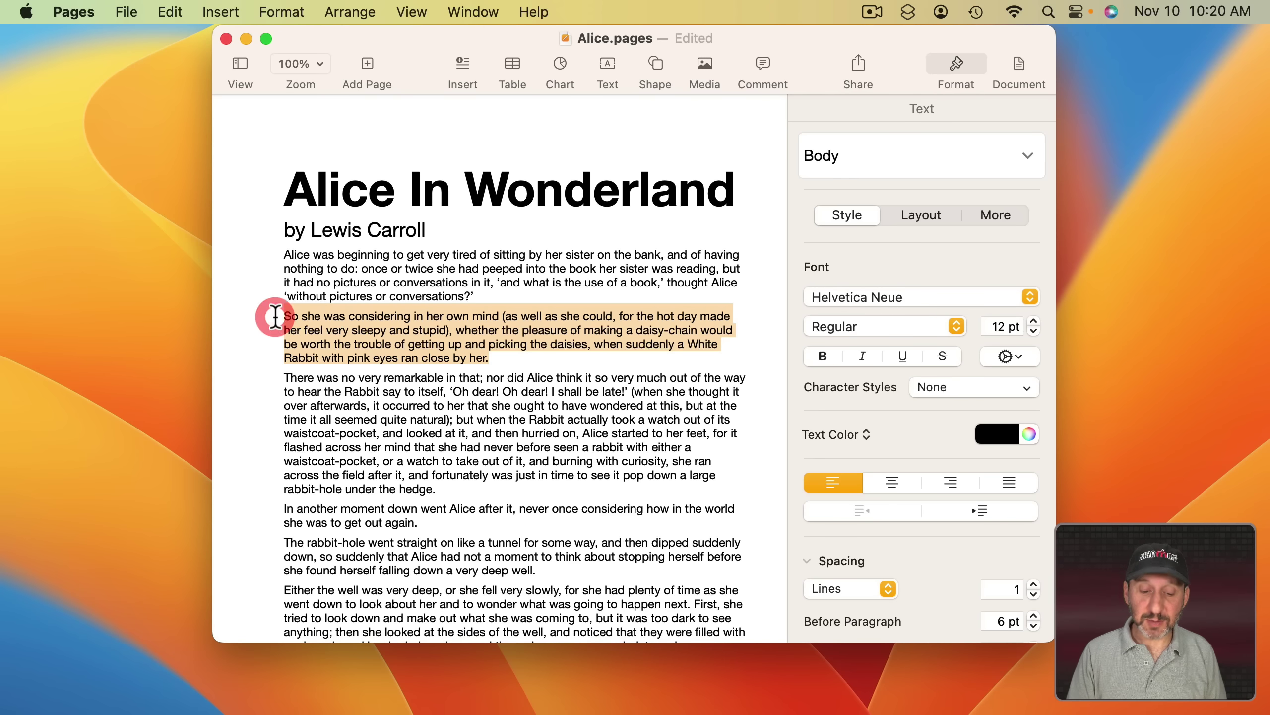
pyautogui.press('F7')
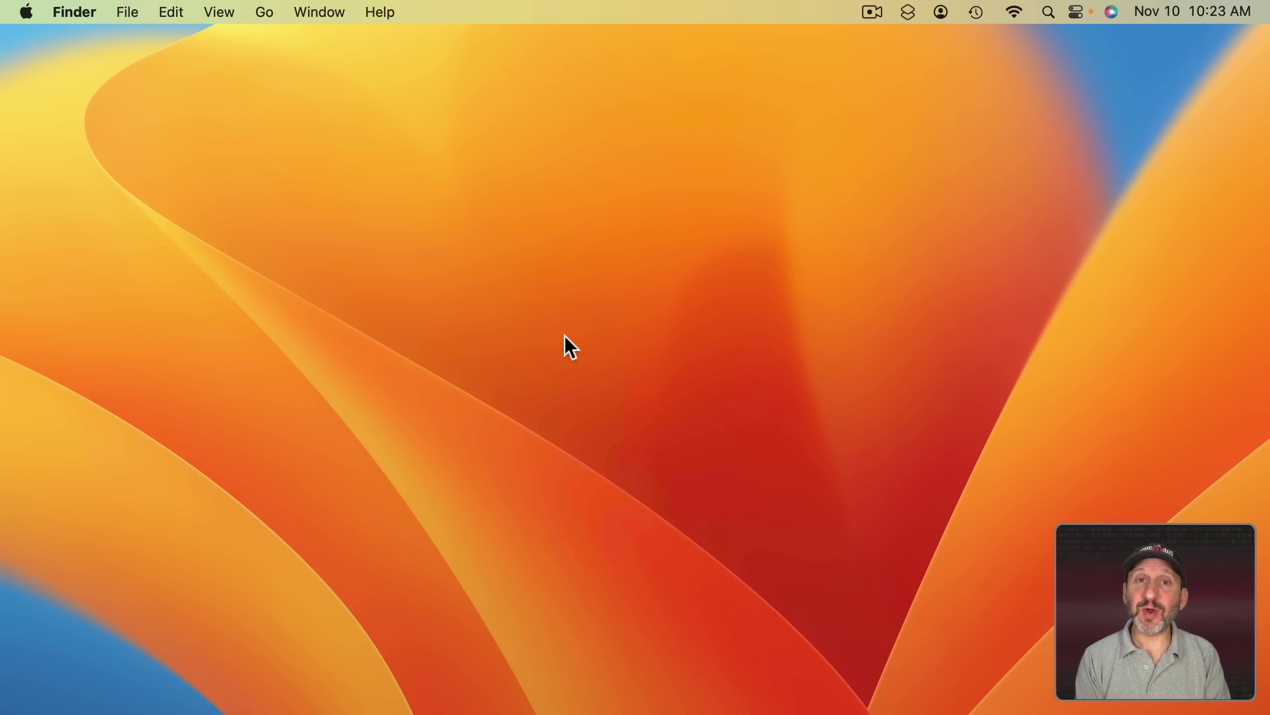
# Dim and brighten the screen with fn+F1/fn+F2, then mute, unmute and raise volume with fn+F10–F12
pyautogui.press('fn')
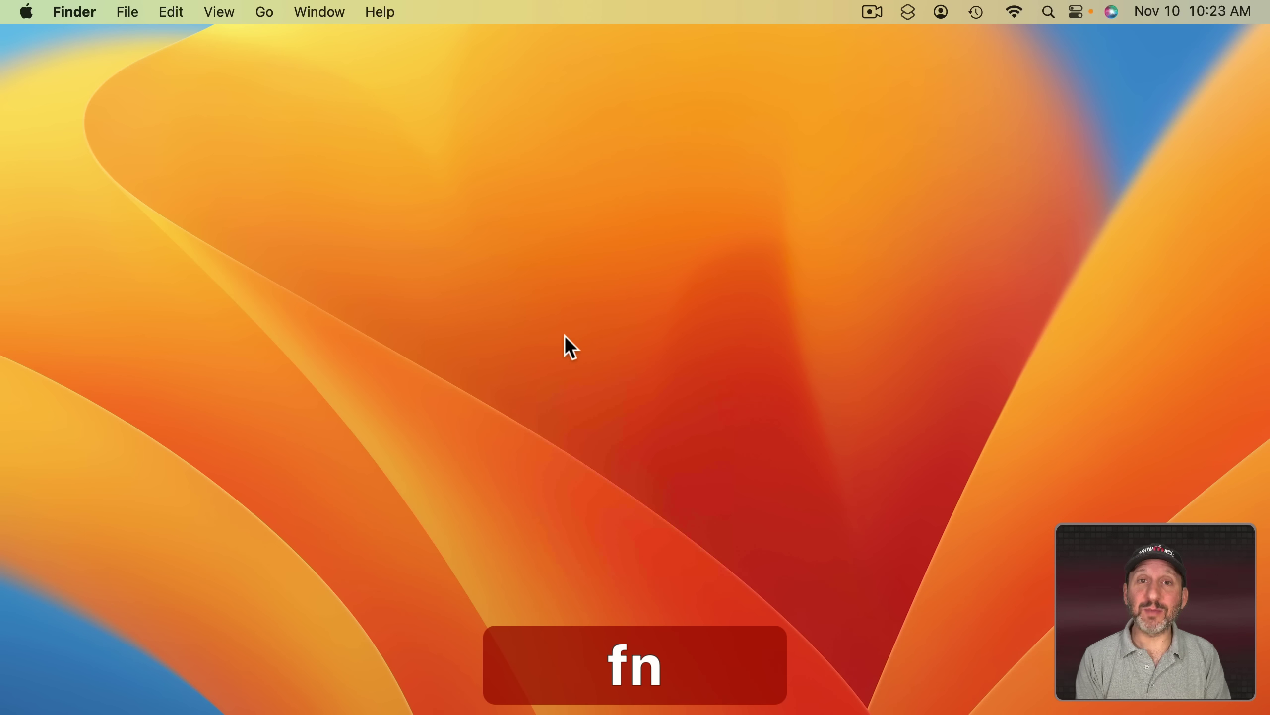
pyautogui.press('fn+F1')
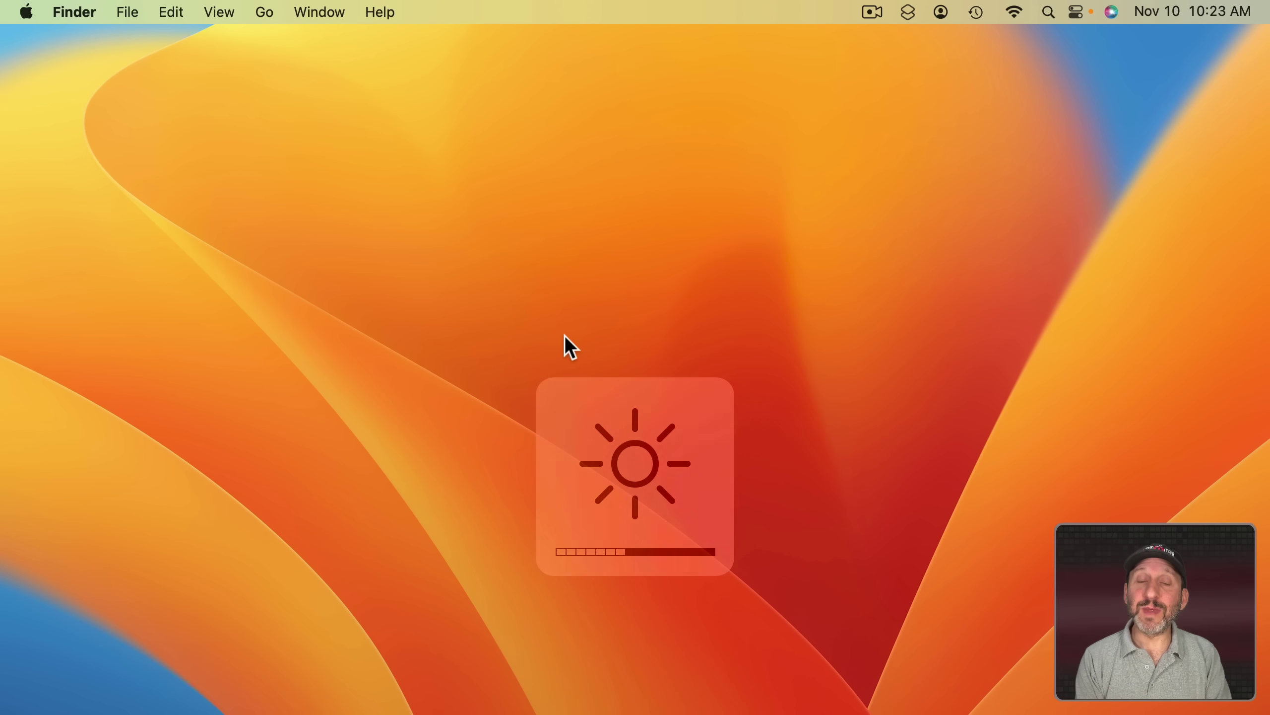
pyautogui.press('fn+F2')
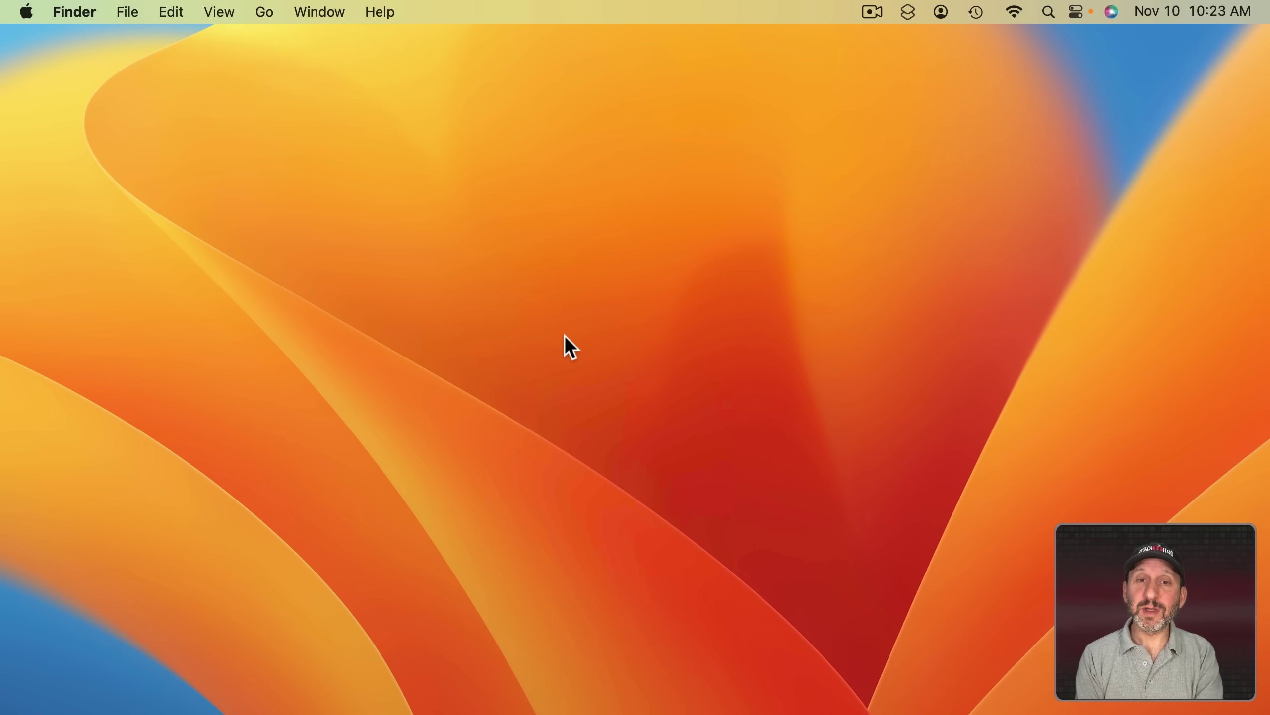
pyautogui.press('fn+F10')
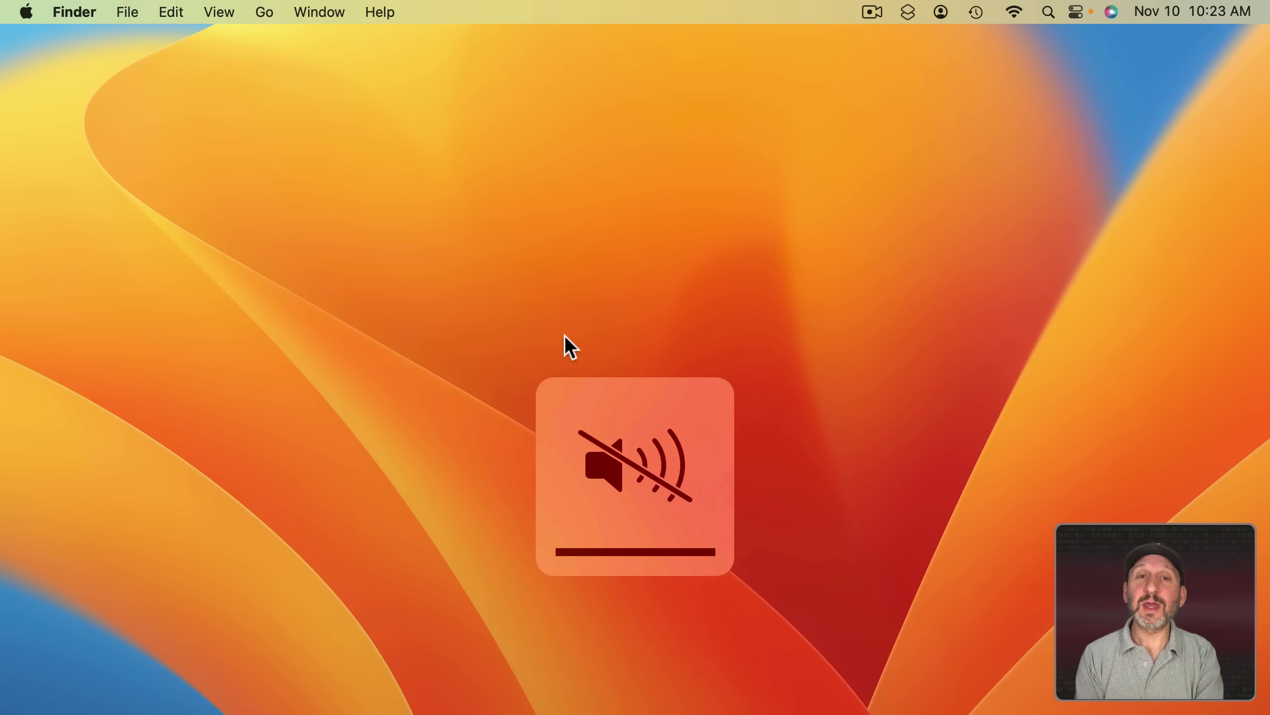
pyautogui.press('fn+F11')
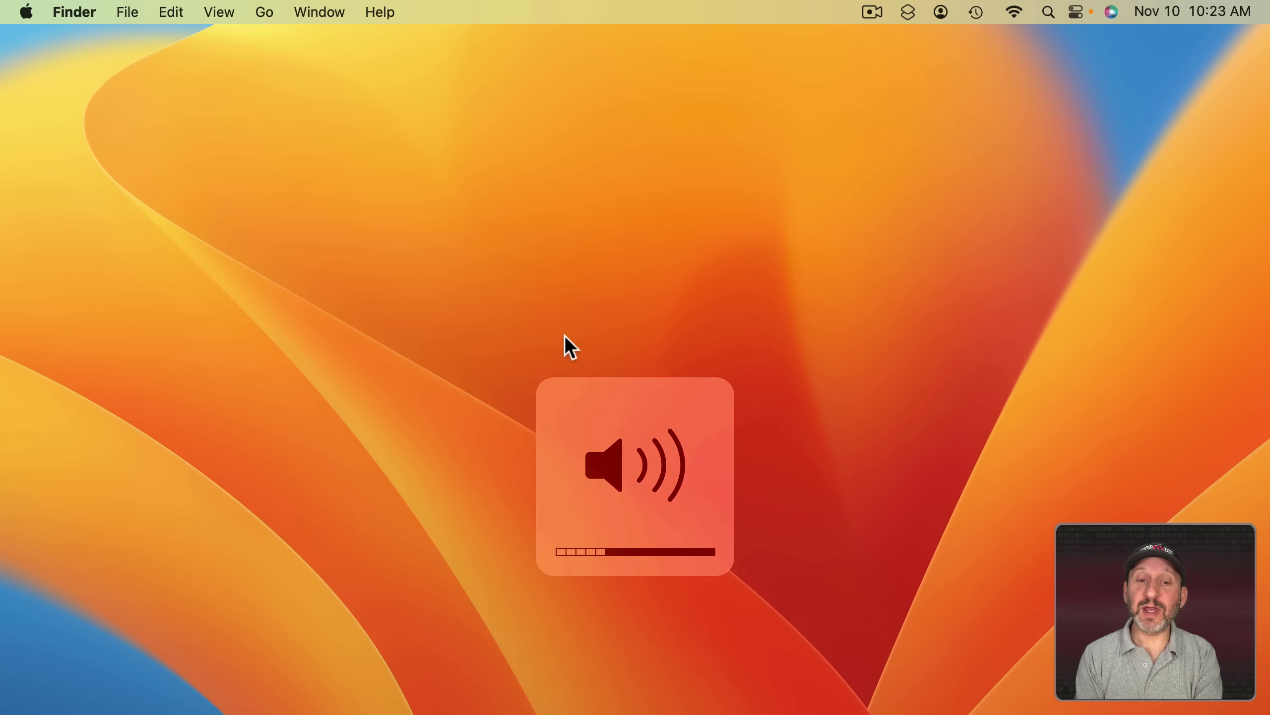
pyautogui.press('fn+F12')
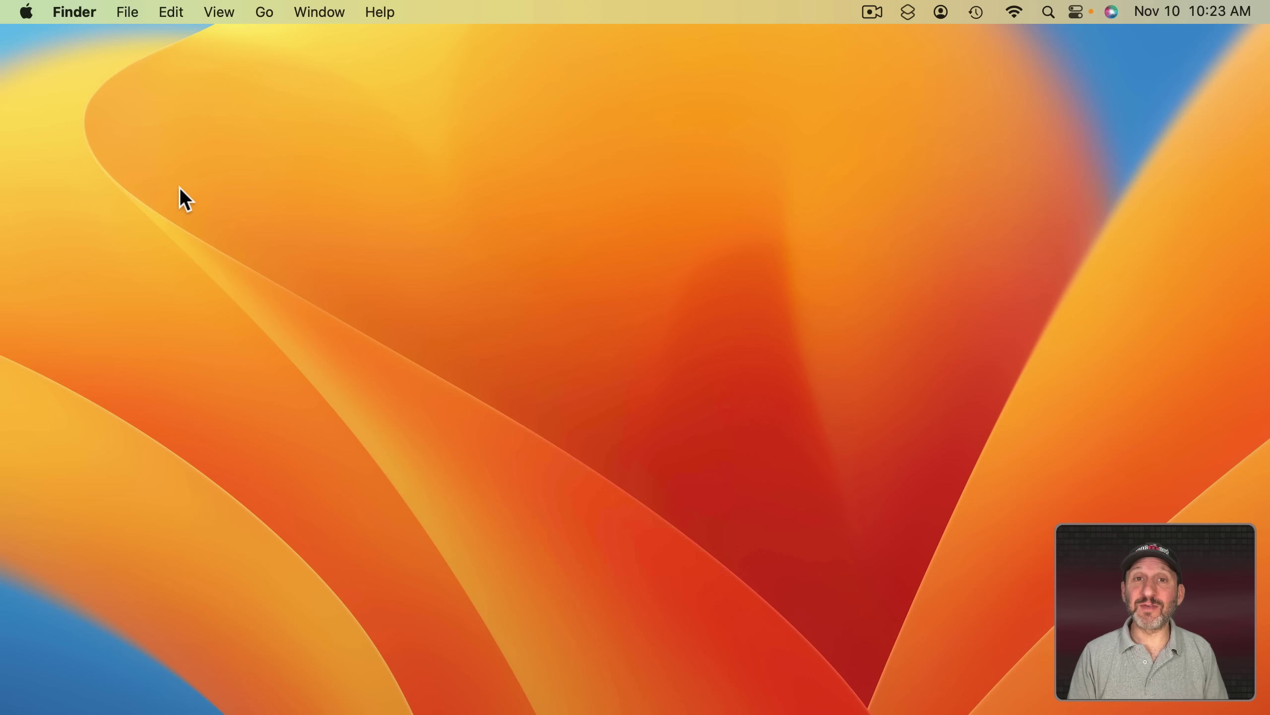
# Reopen the Function Keys options in System Settings and switch standard function keys off
pyautogui.click(26, 12)
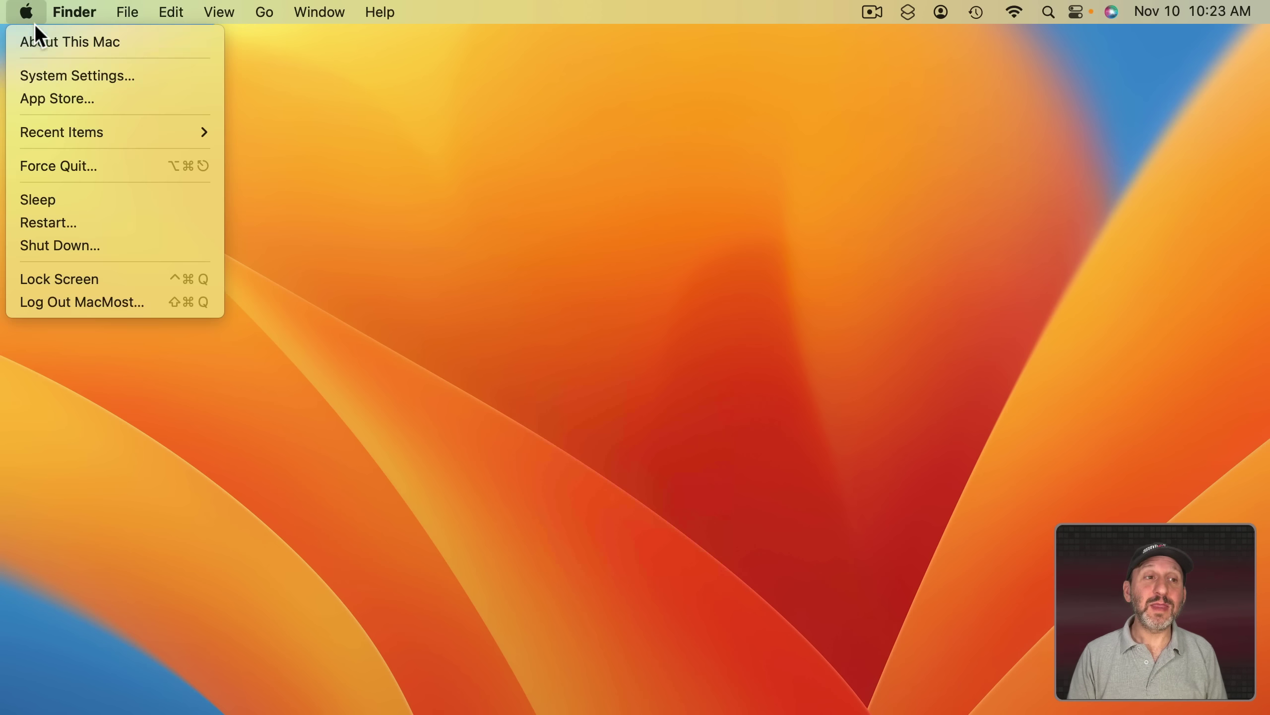
pyautogui.click(52, 82)
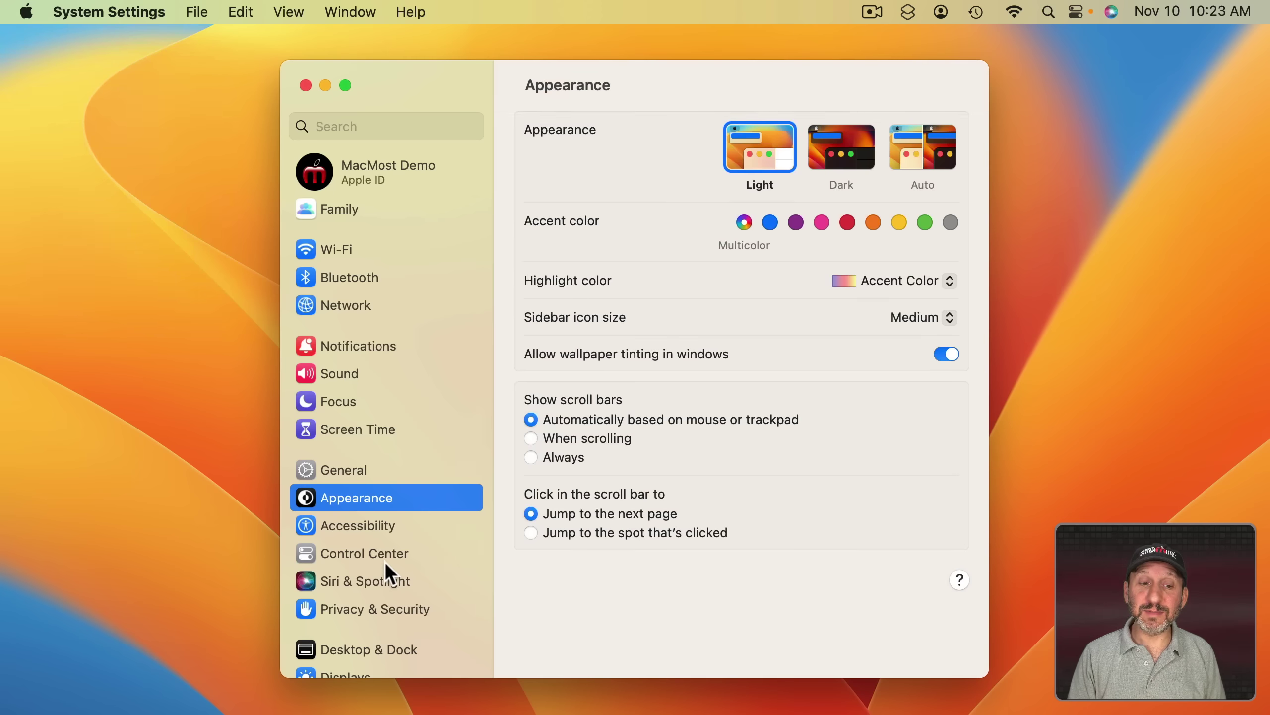
pyautogui.scroll(-10, 385, 561)
pyautogui.click(361, 529)
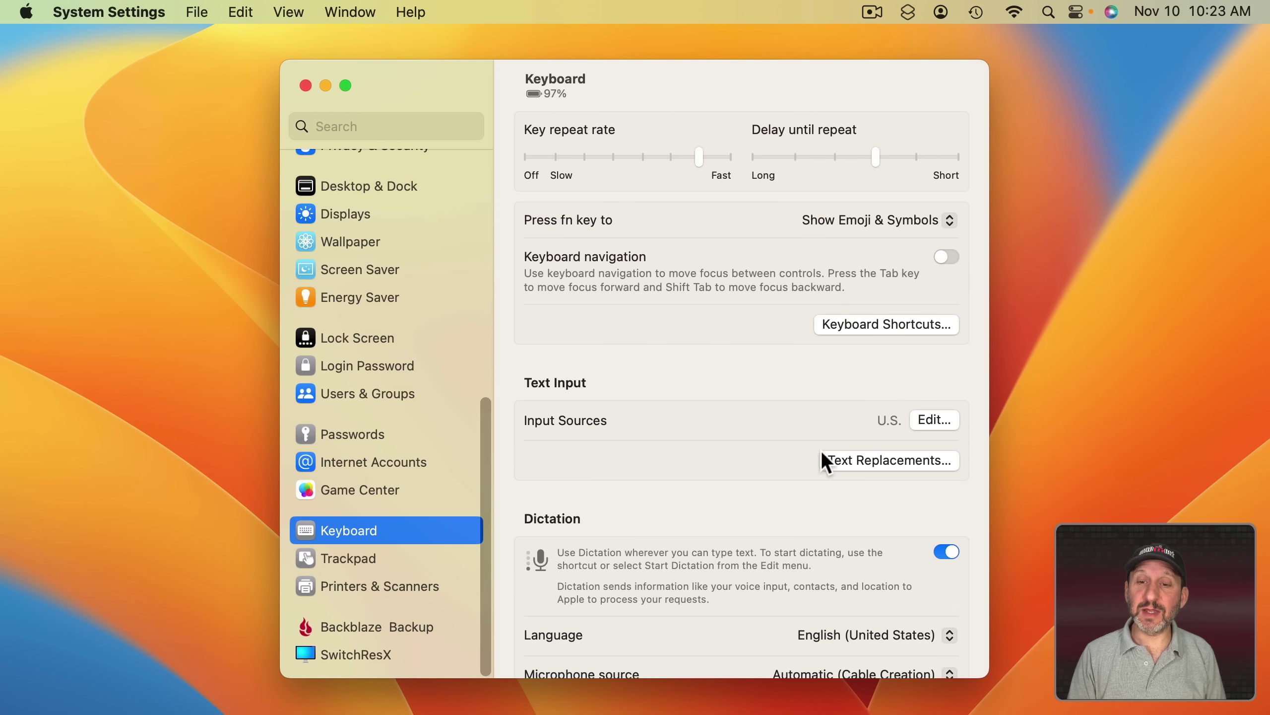
pyautogui.click(913, 326)
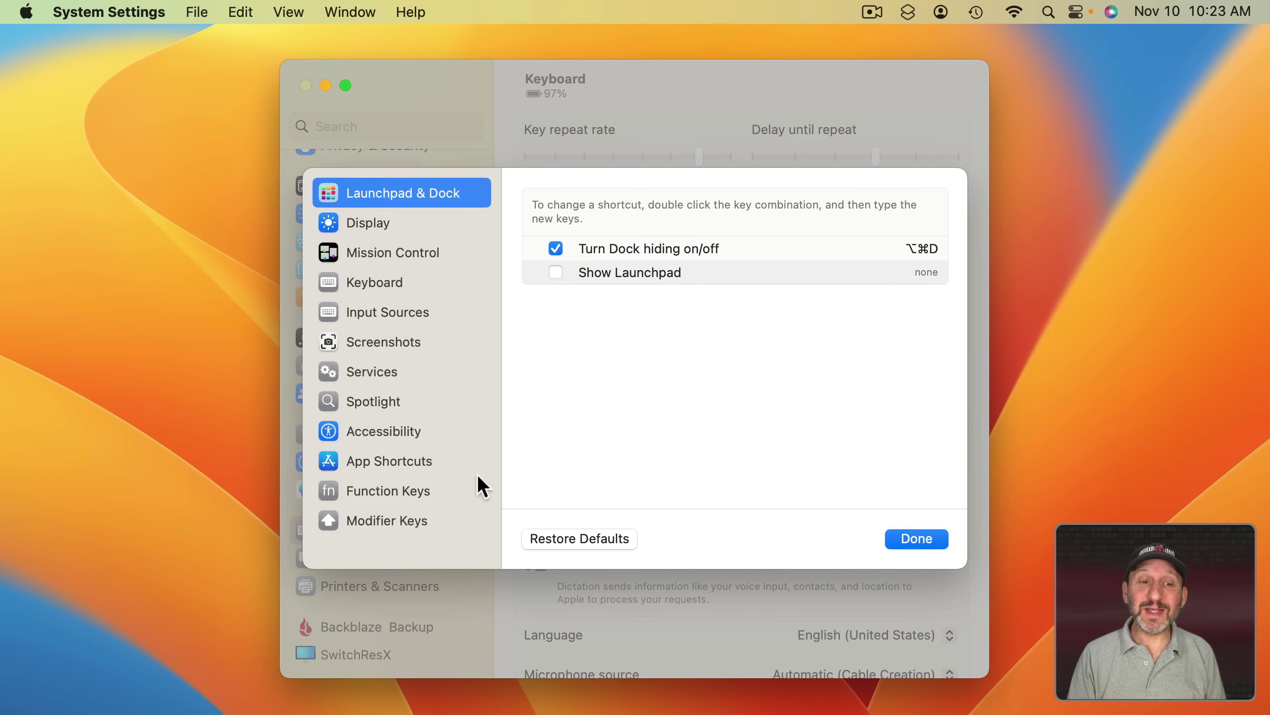
pyautogui.click(387, 493)
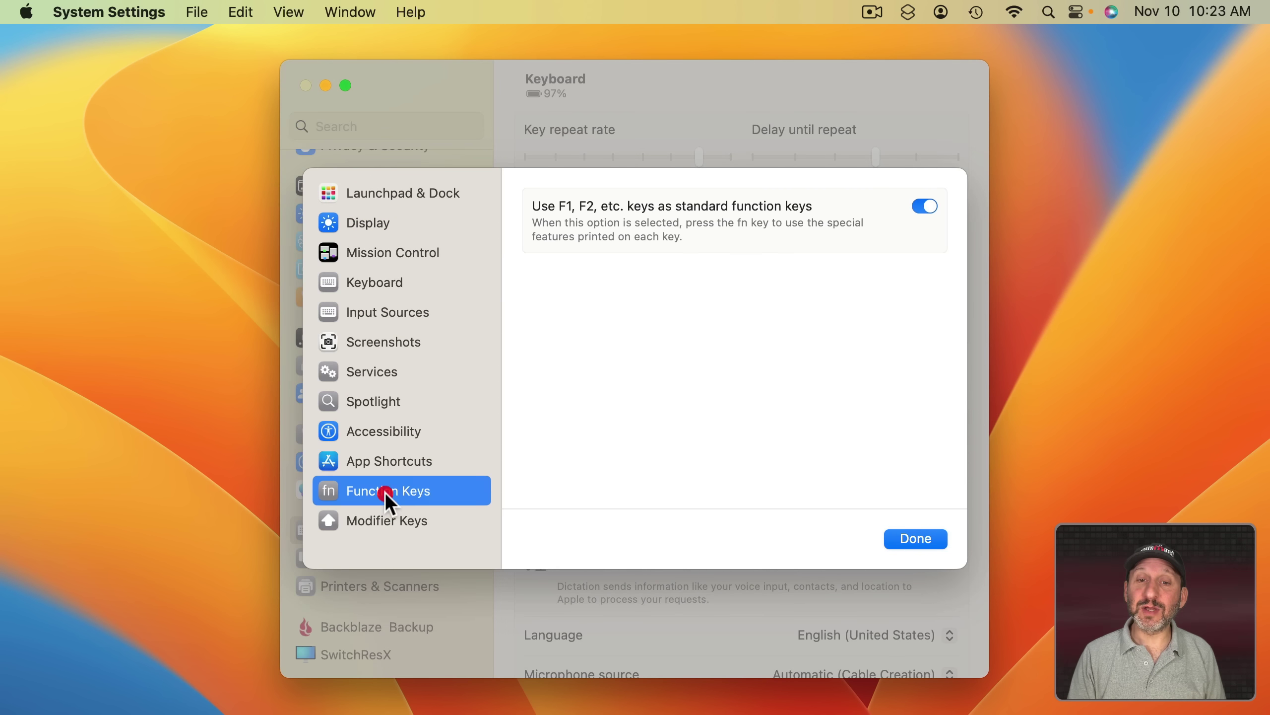
pyautogui.click(921, 207)
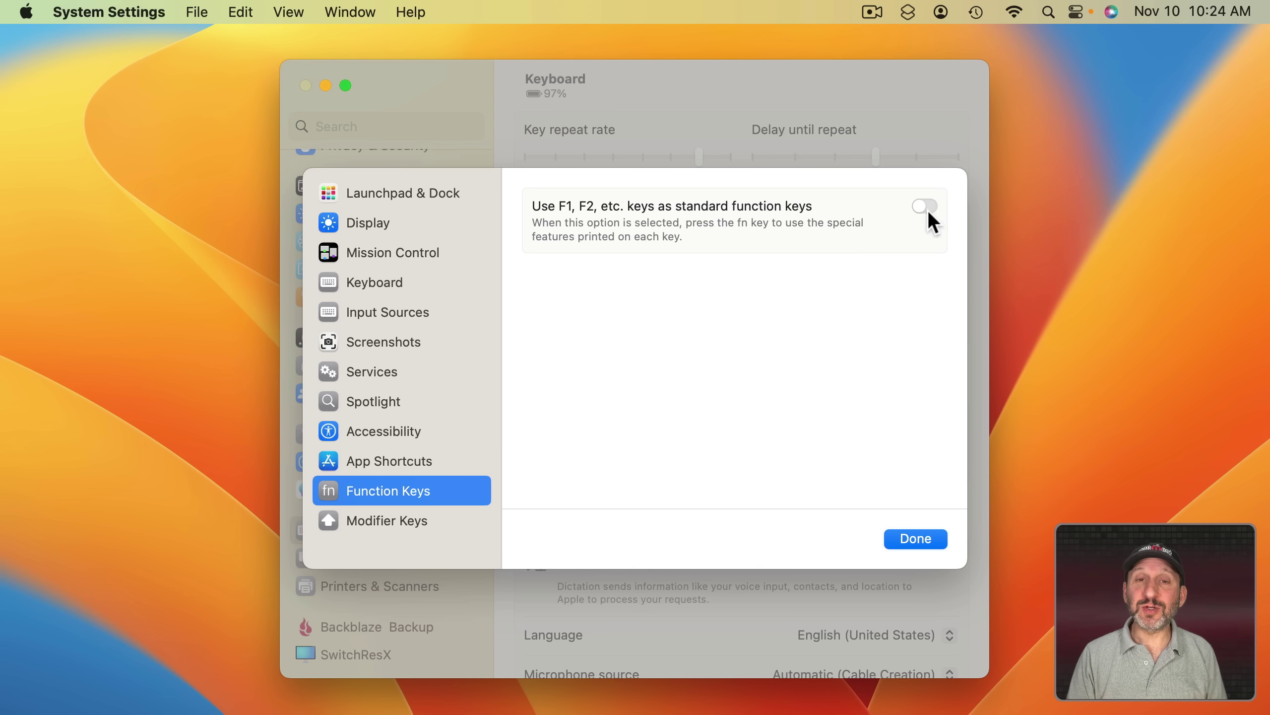
# Test F1 for brightness and F10 for mute, then turn standard function keys back on
pyautogui.press('F1')
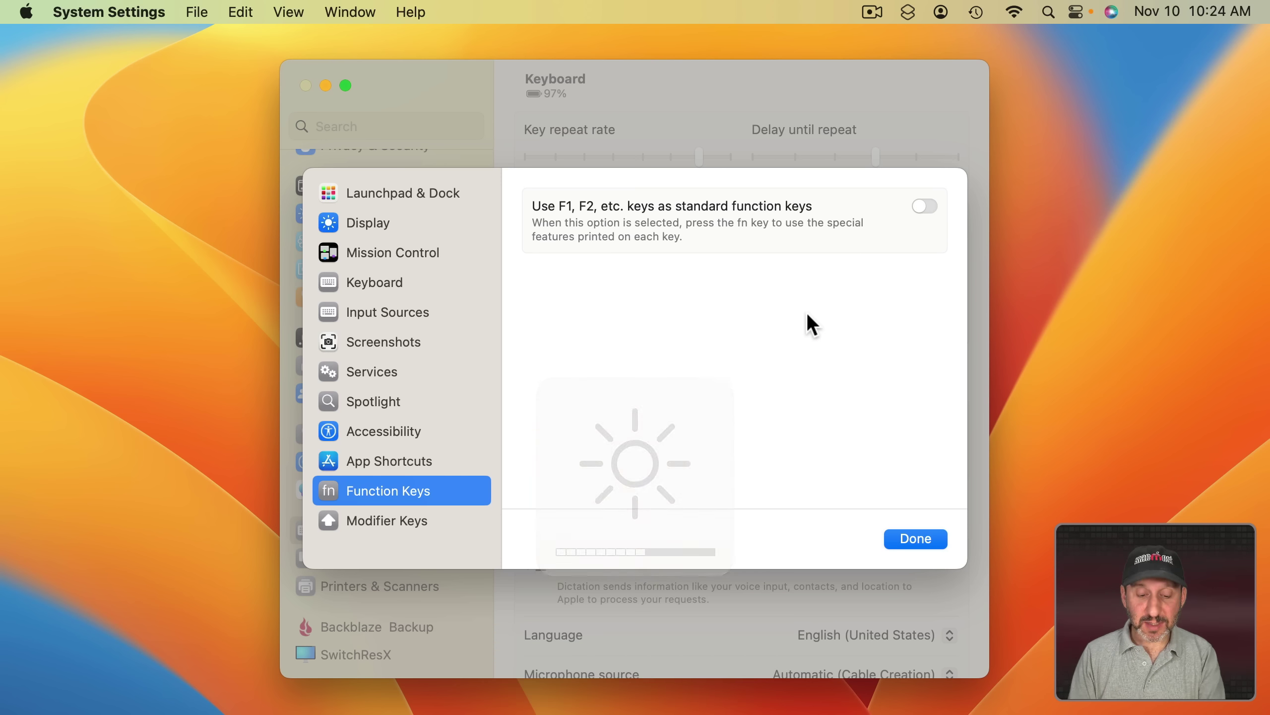
pyautogui.press('F10')
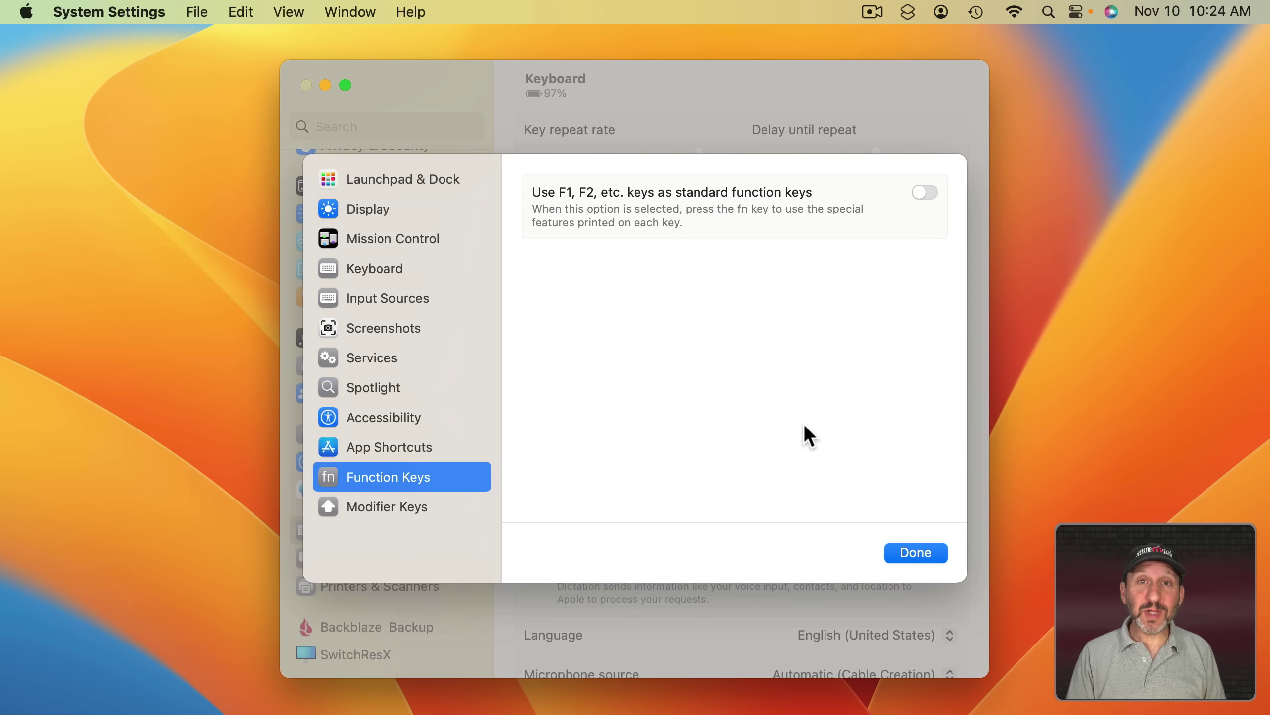
pyautogui.click(924, 192)
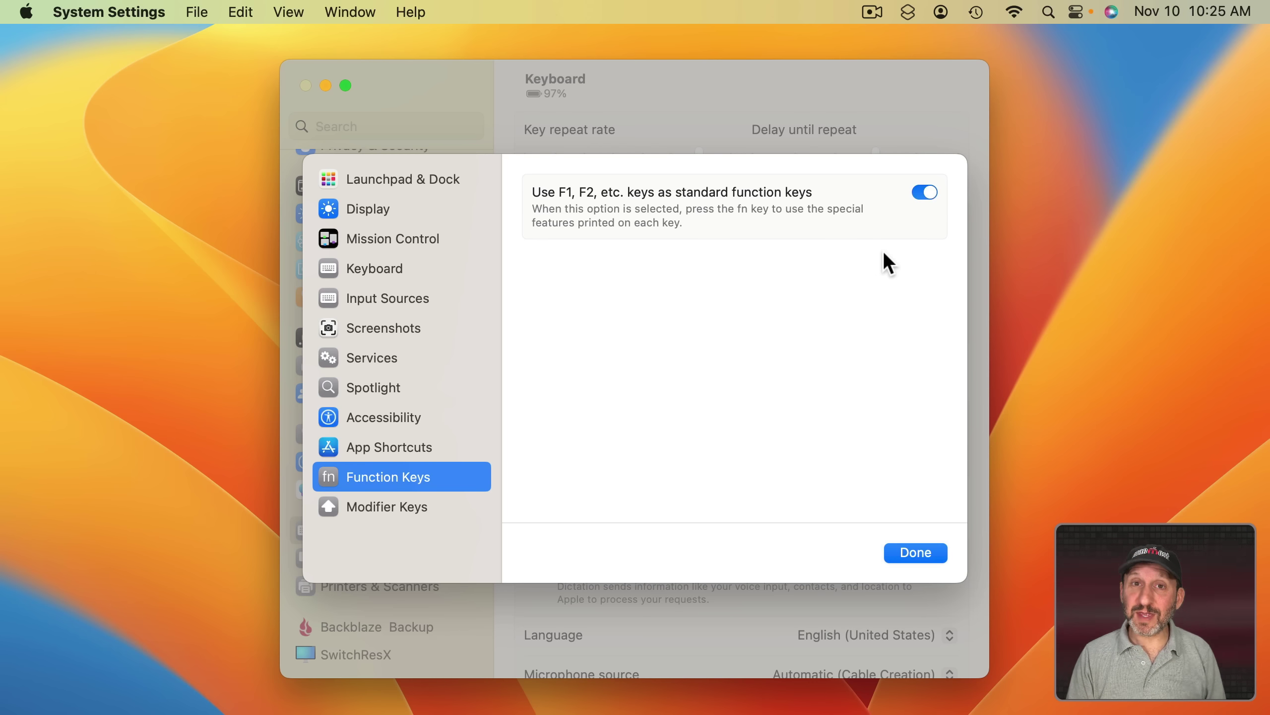
pyautogui.click(927, 194)
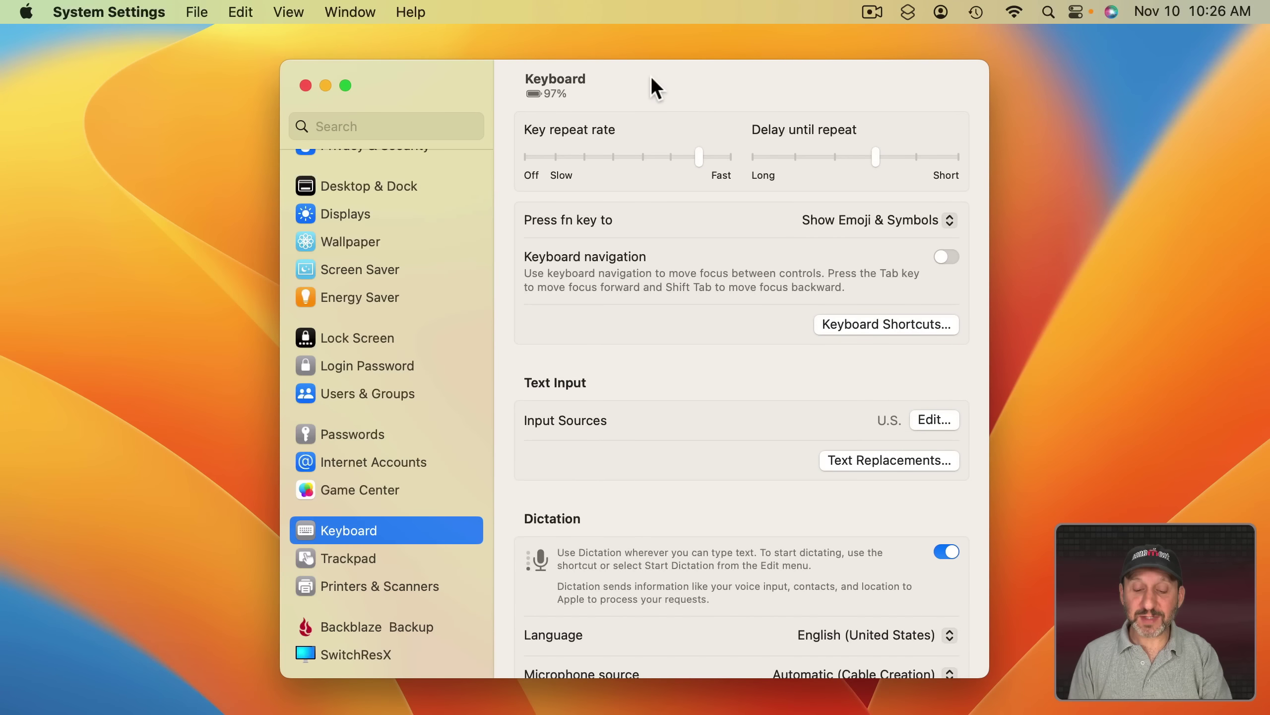
pyautogui.press('fn+F4')
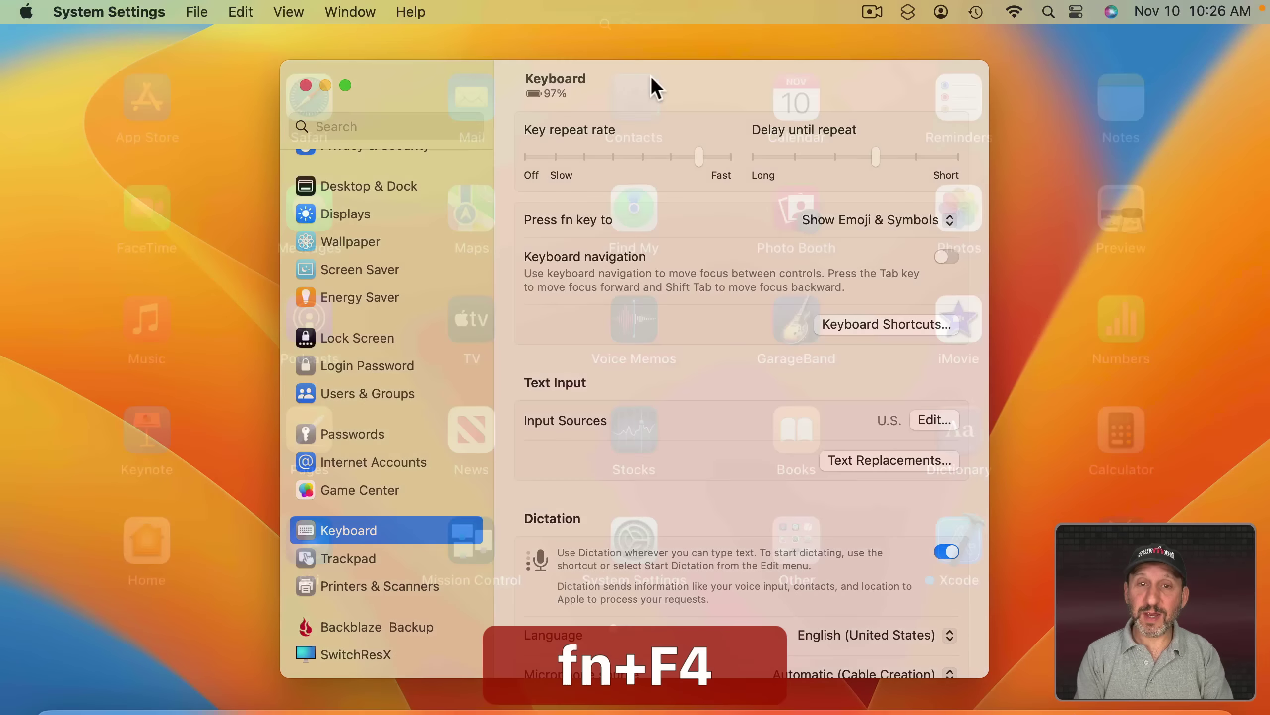
pyautogui.press('Escape')
pyautogui.click(886, 324)
pyautogui.click(388, 491)
pyautogui.click(925, 205)
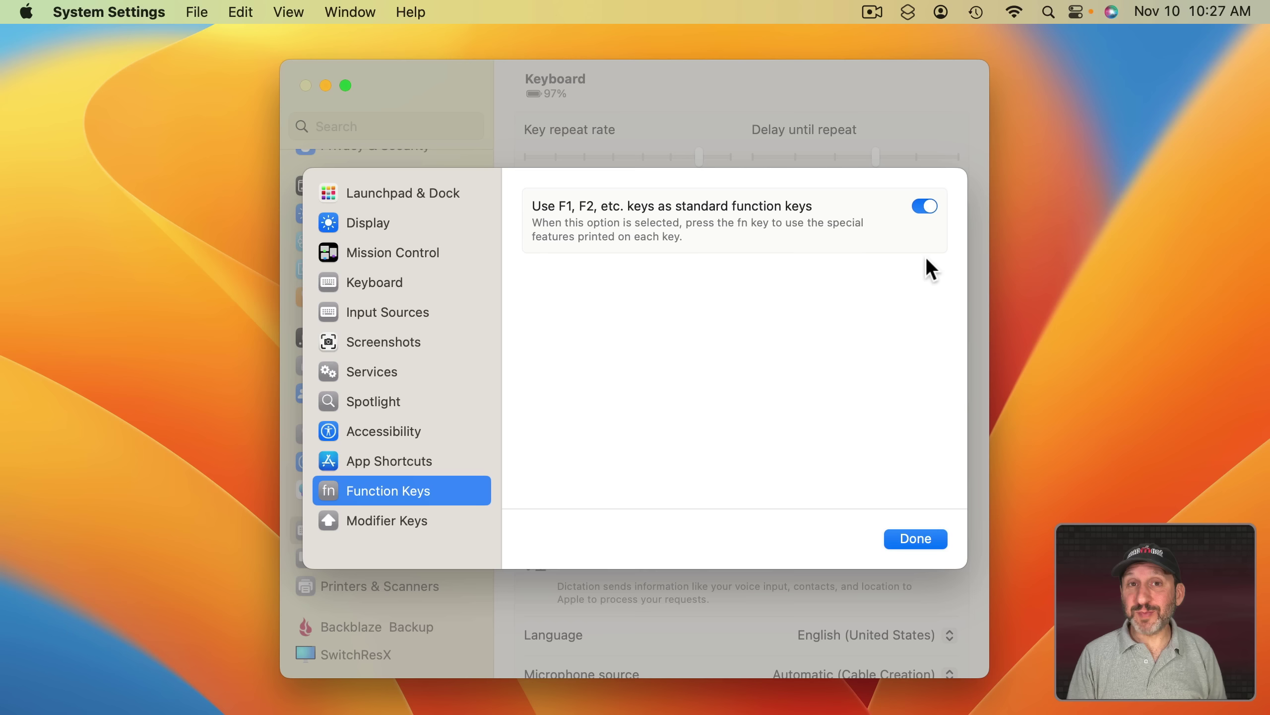
# Switch standard function keys off and display the Launchpad & Dock shortcuts
pyautogui.click(925, 207)
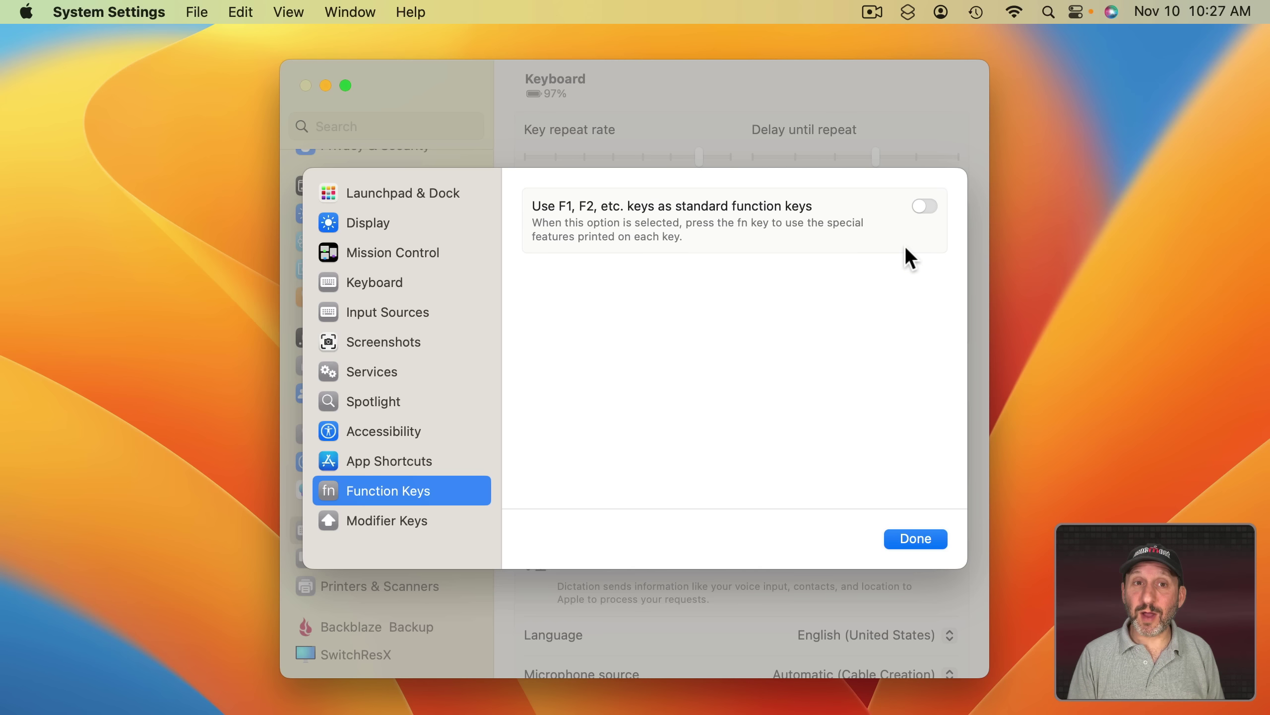
pyautogui.click(356, 196)
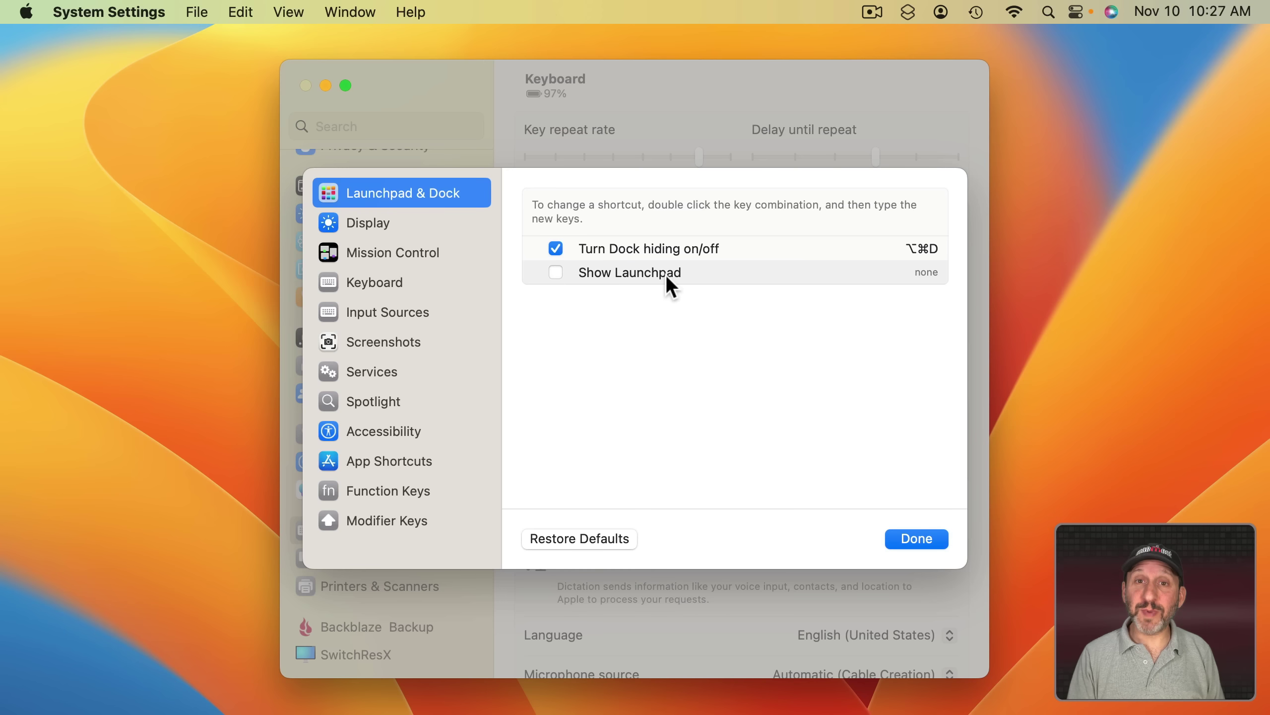
# Browse the Mission Control and Spotlight shortcuts, then move down to Function Keys
pyautogui.click(393, 253)
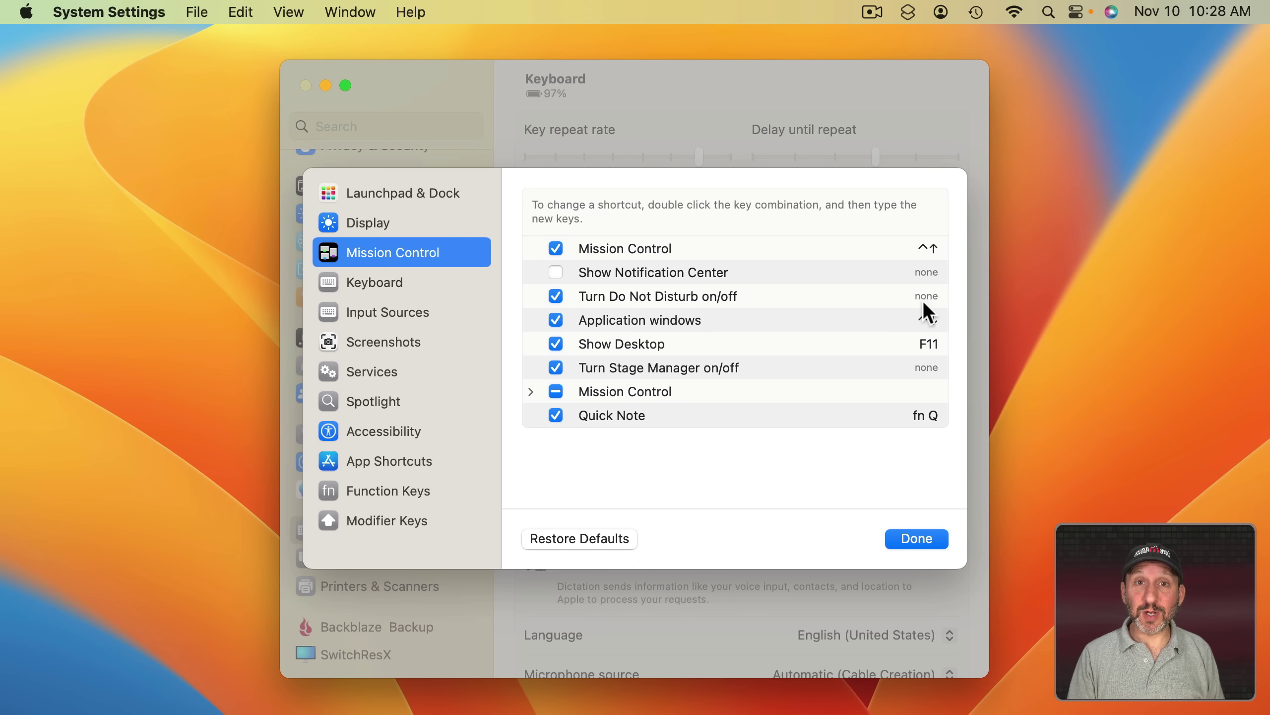
pyautogui.click(374, 401)
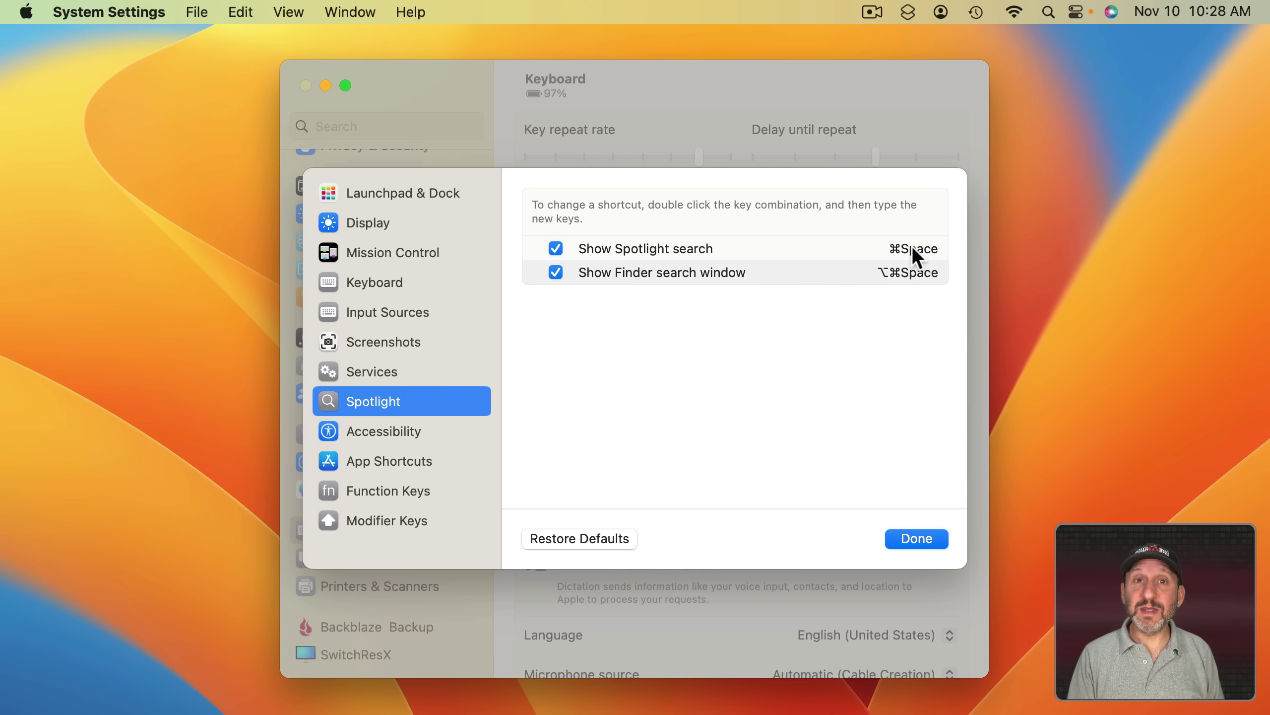
pyautogui.press('Down')
pyautogui.press('Down')
pyautogui.press('Down')
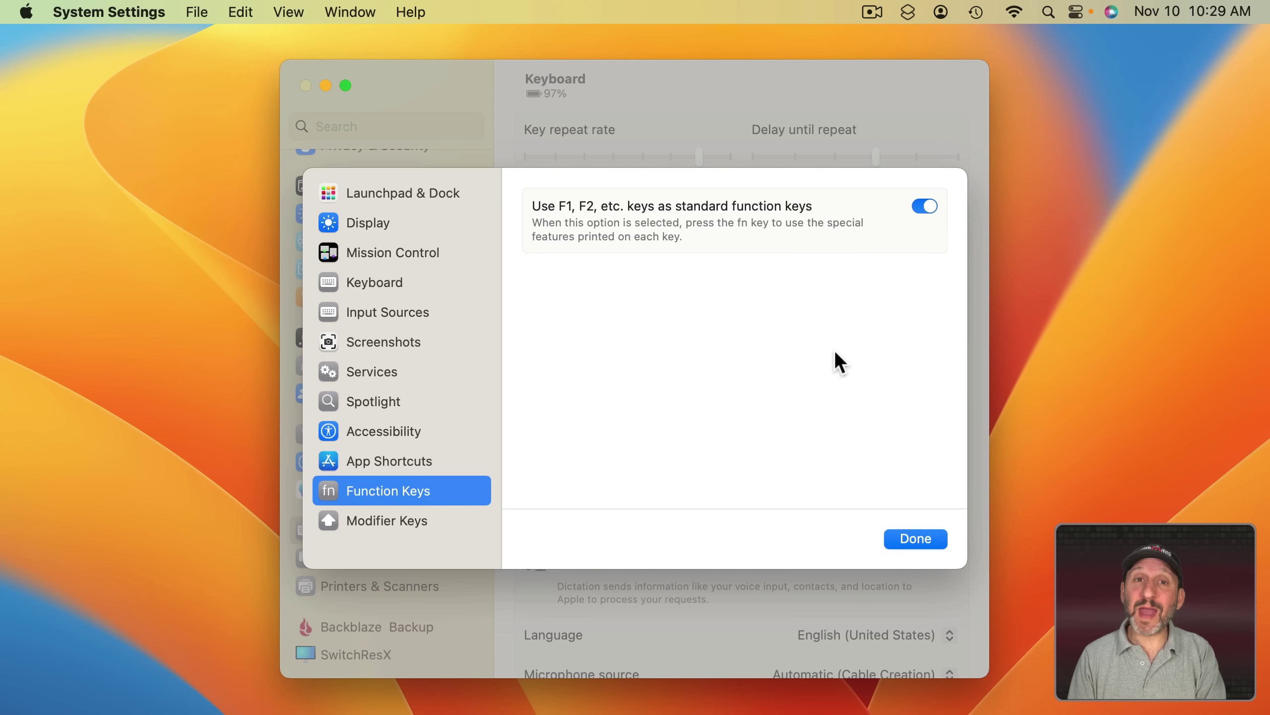
# Compare plain F4 with fn+F4, which opens Launchpad, then close Launchpad
pyautogui.press('F4')
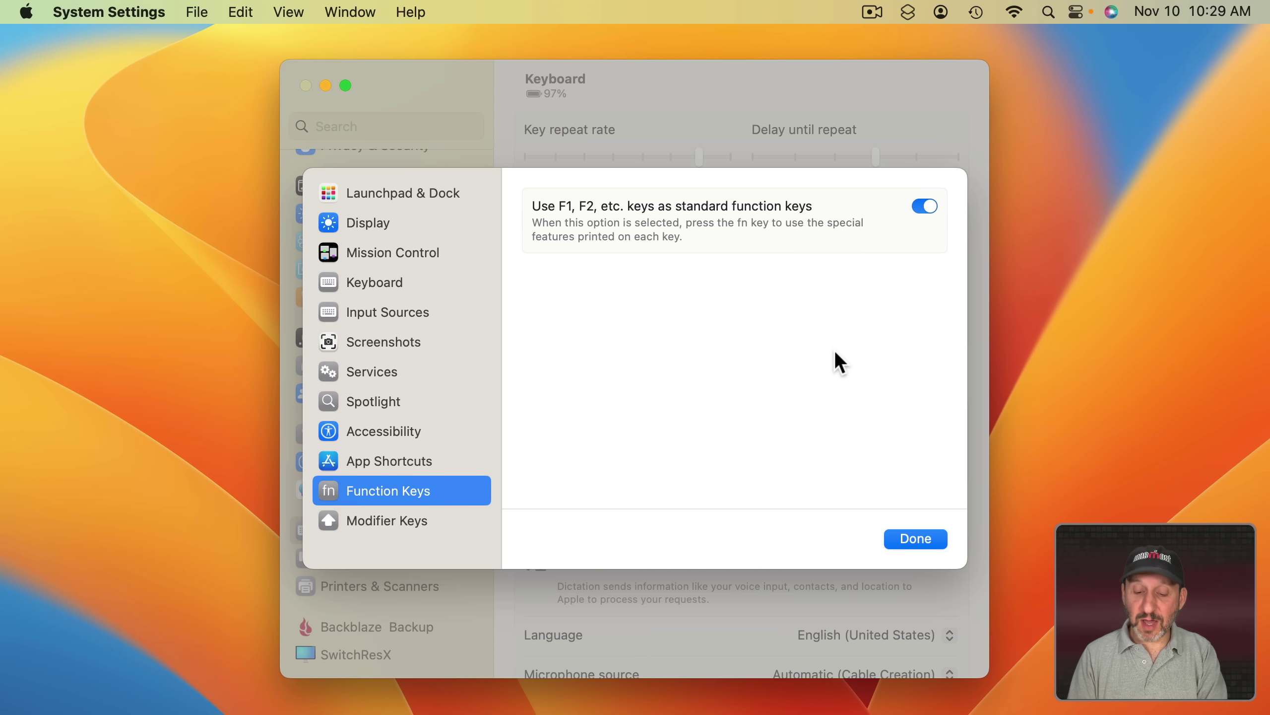
pyautogui.press('fn+F4')
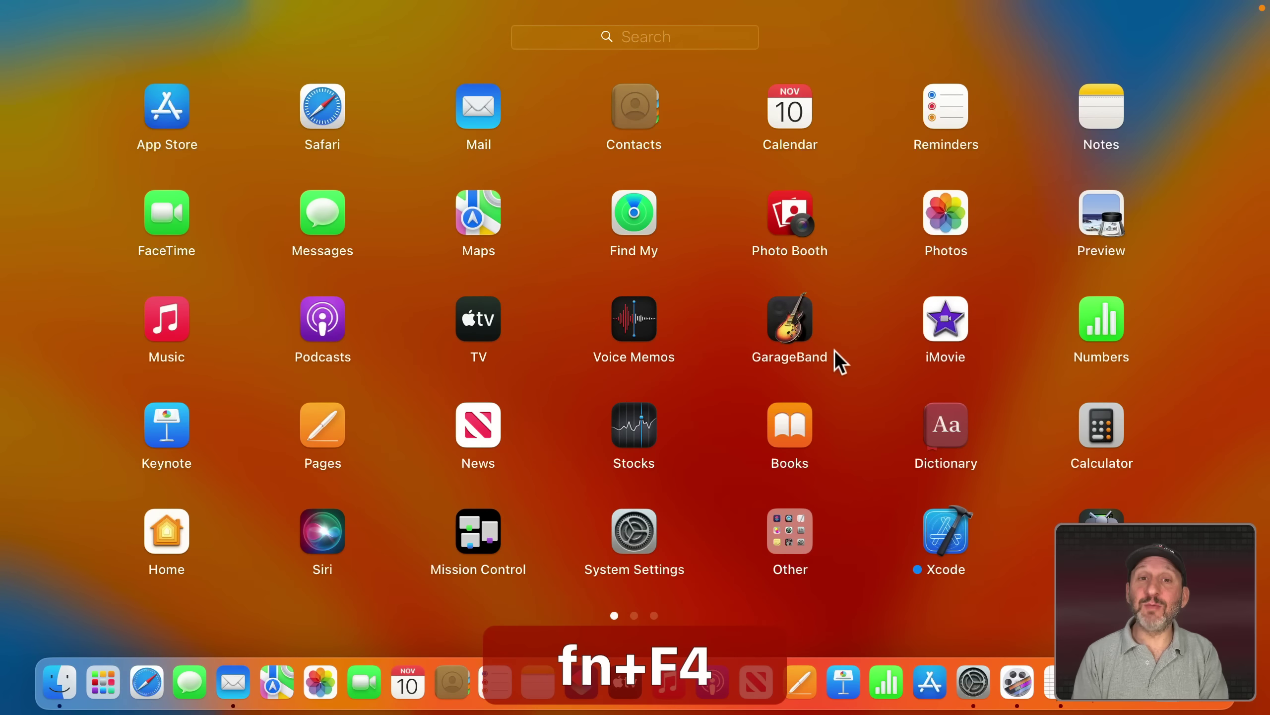
pyautogui.press('Escape')
# Enable the Show Launchpad shortcut, assign it F4, and confirm it with fn+F4
pyautogui.click(385, 193)
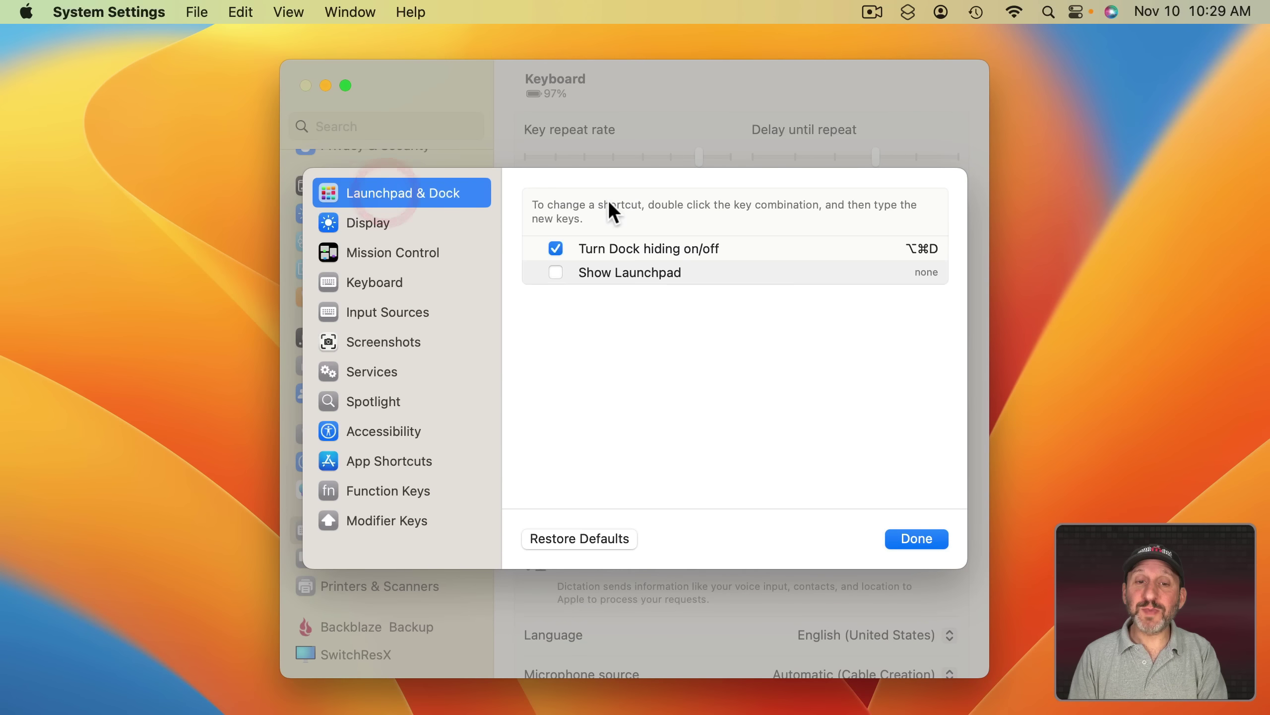
pyautogui.click(614, 272)
pyautogui.click(557, 273)
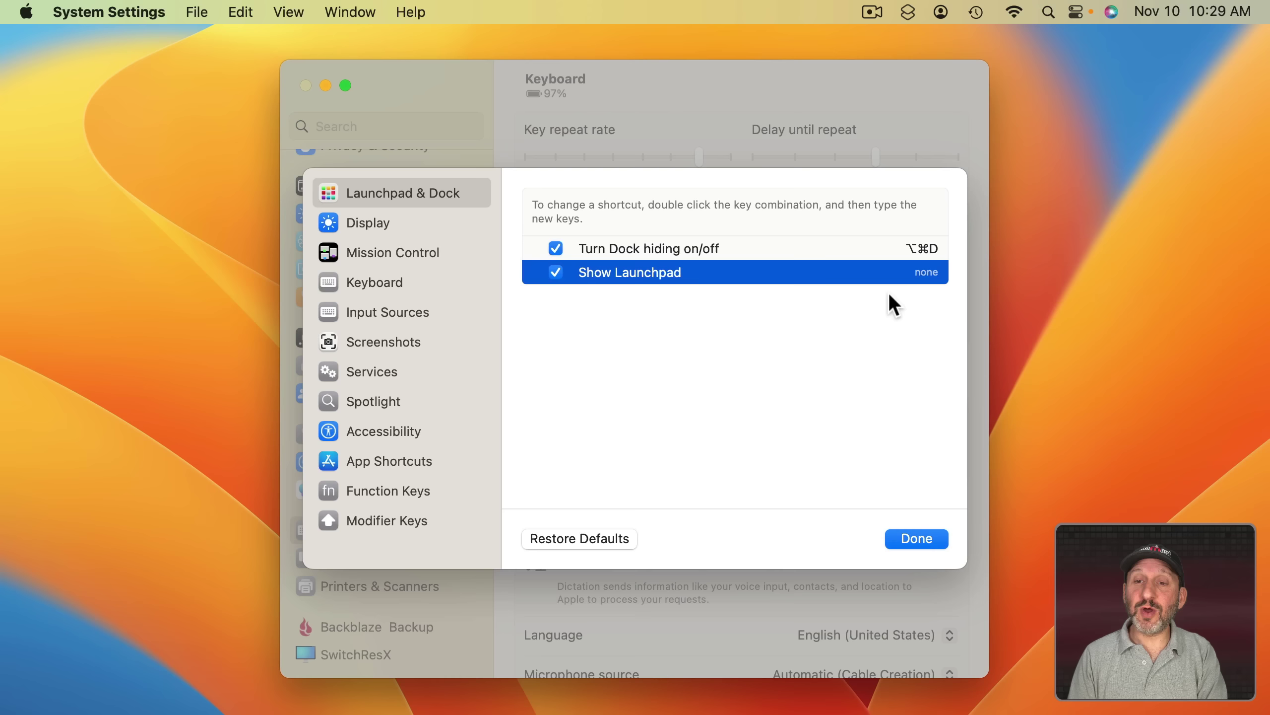
pyautogui.doubleClick(926, 277)
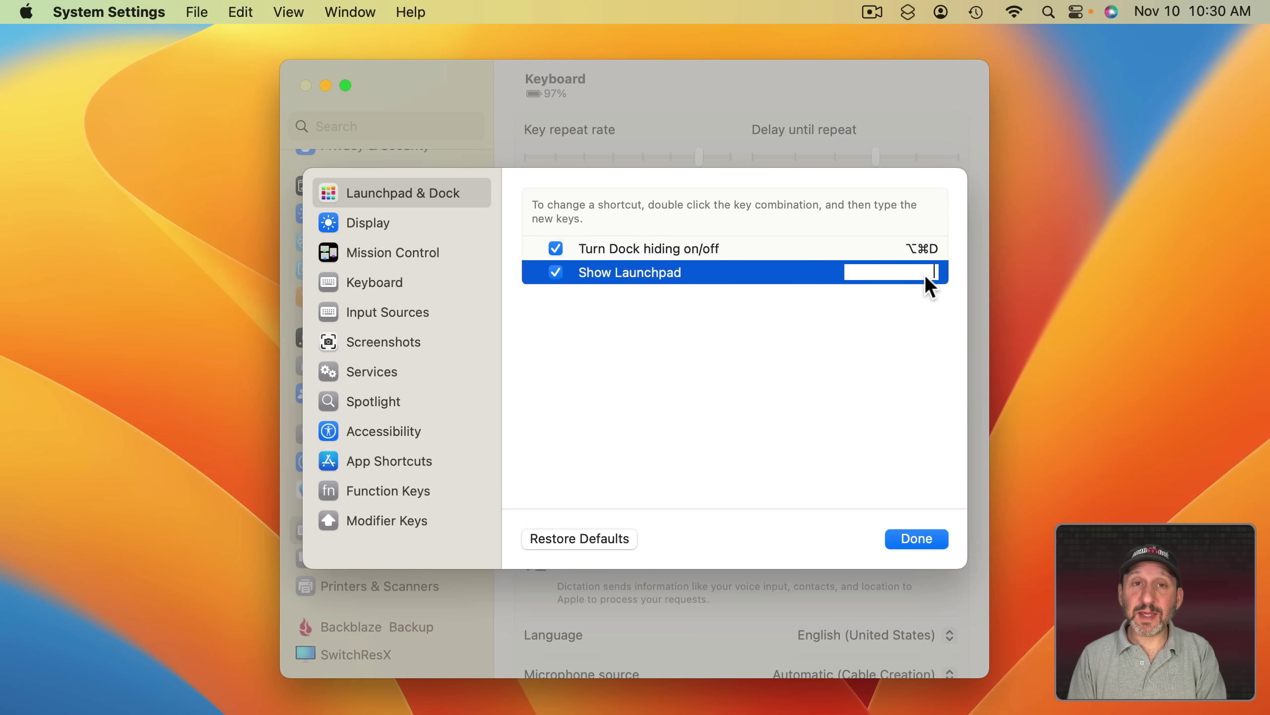
pyautogui.press('F4')
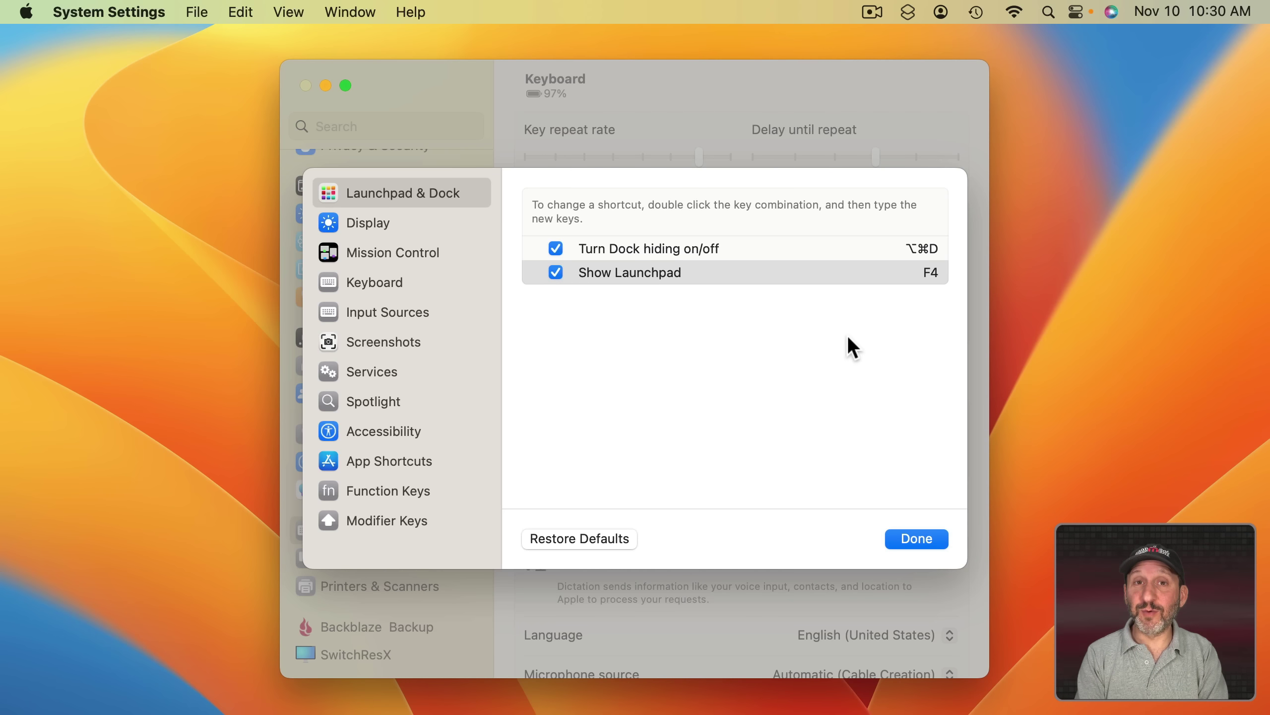
pyautogui.press('fn+F4')
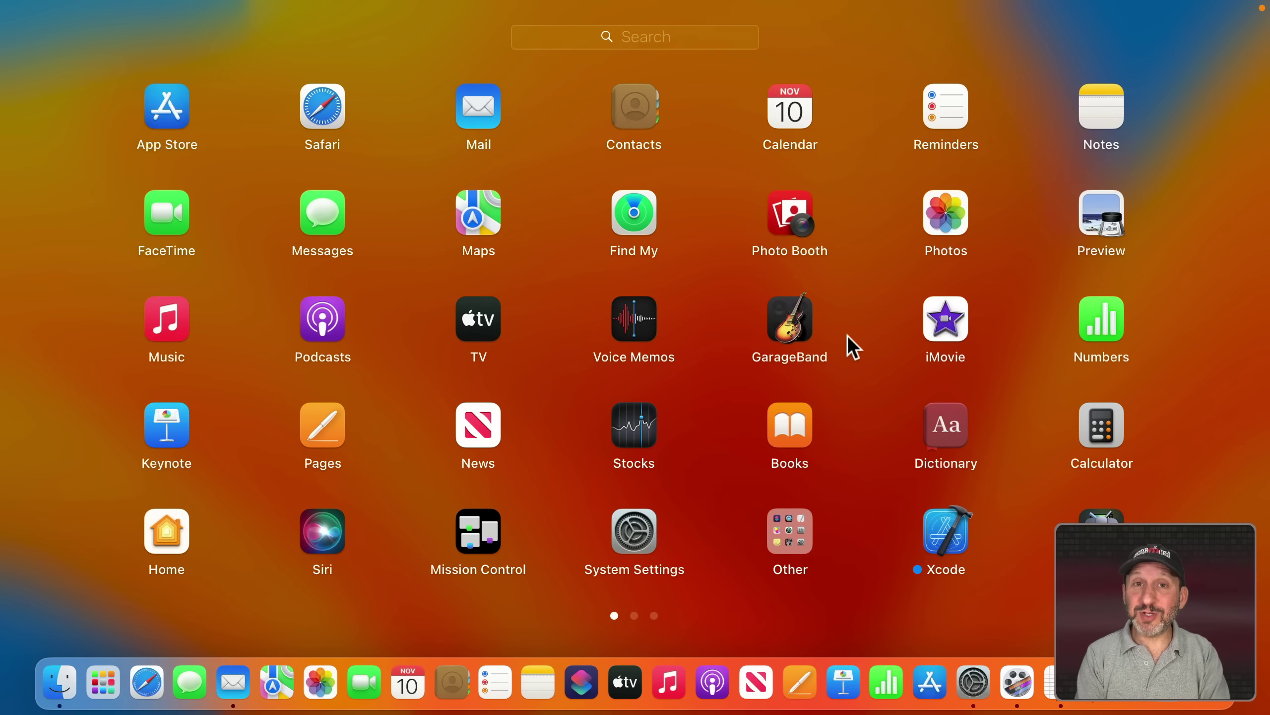
pyautogui.press('Escape')
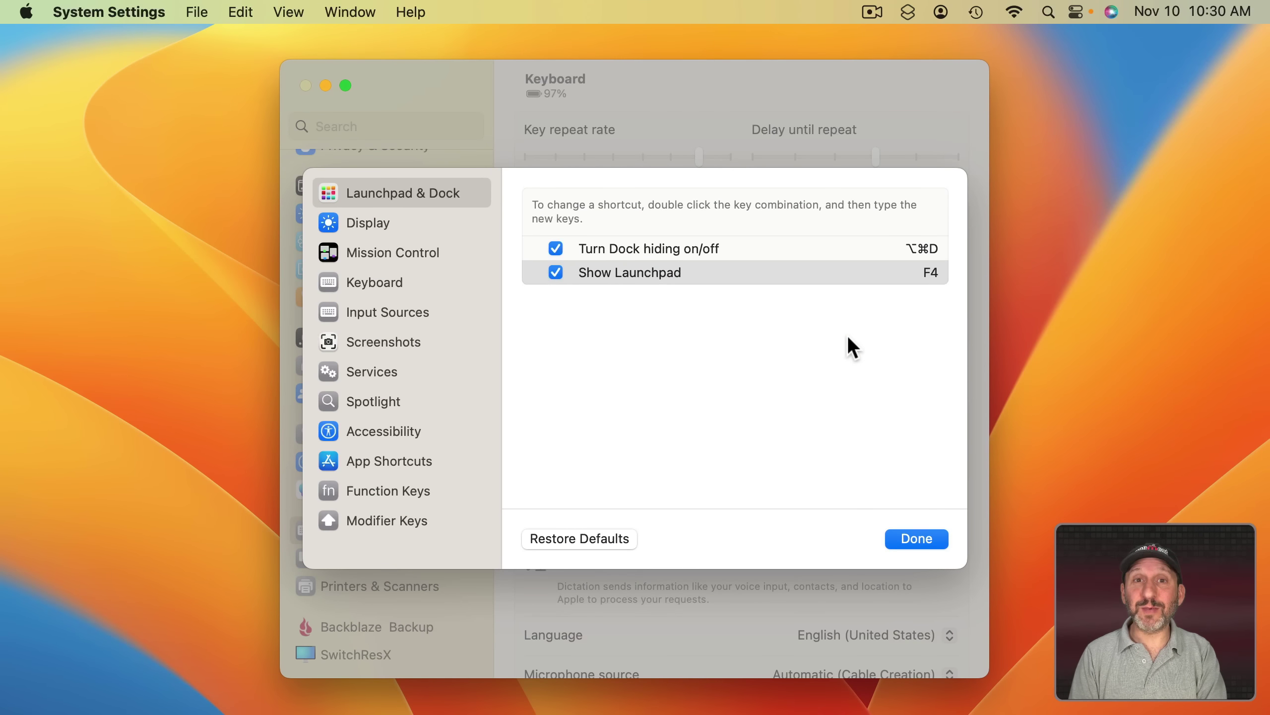
# Open Launchpad with the newly assigned F4 key
pyautogui.press('F4')
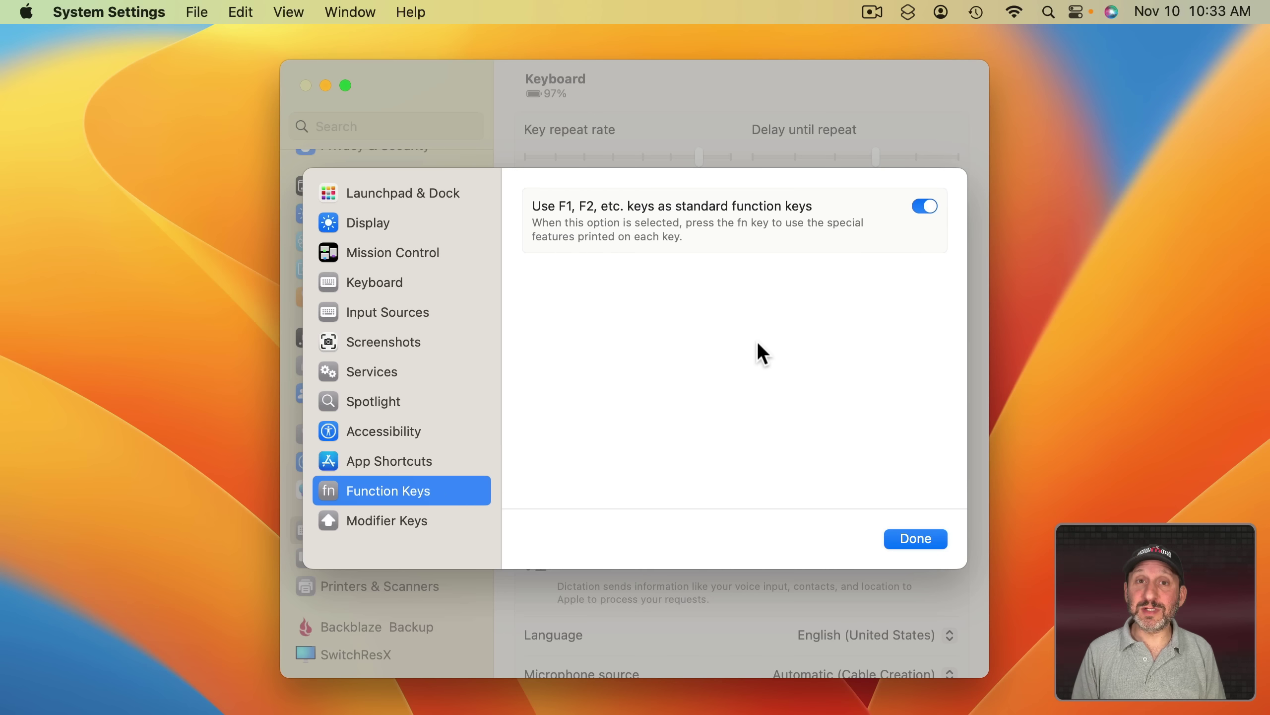
# Add a new App Shortcut for Pages.app with the menu title 'Superscript'
pyautogui.click(376, 463)
pyautogui.click(534, 297)
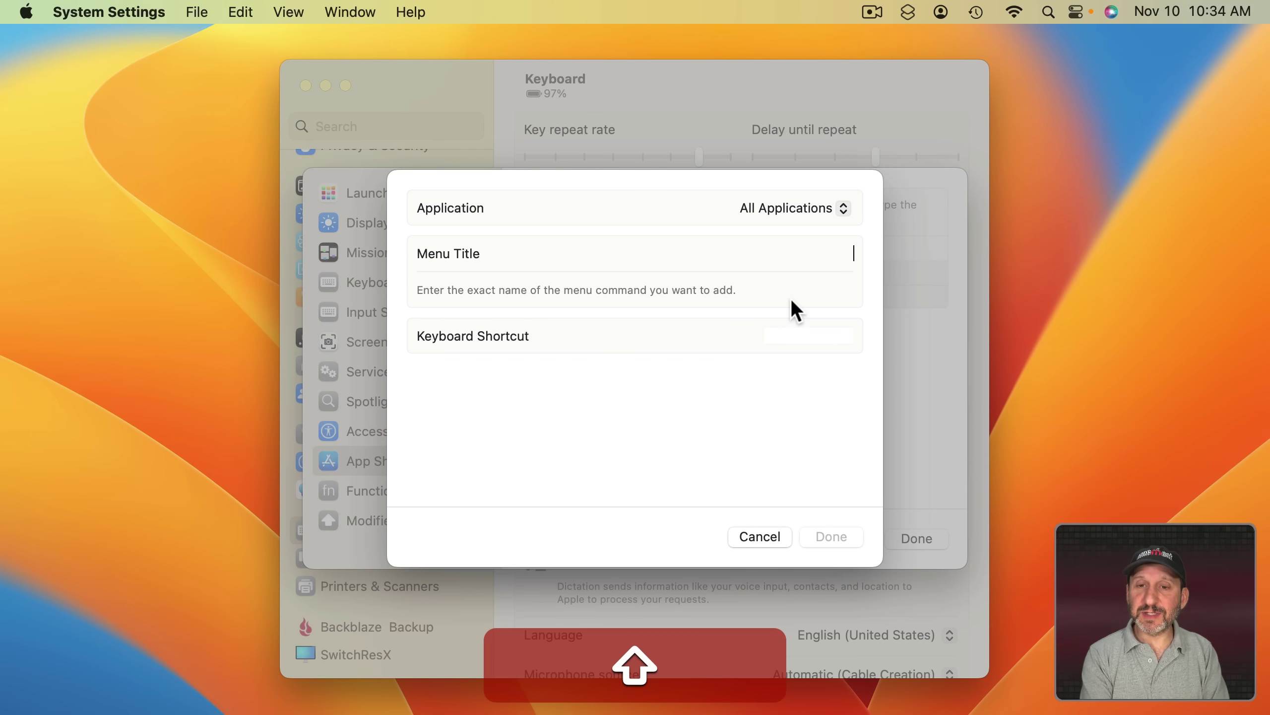
pyautogui.write('Superscript')
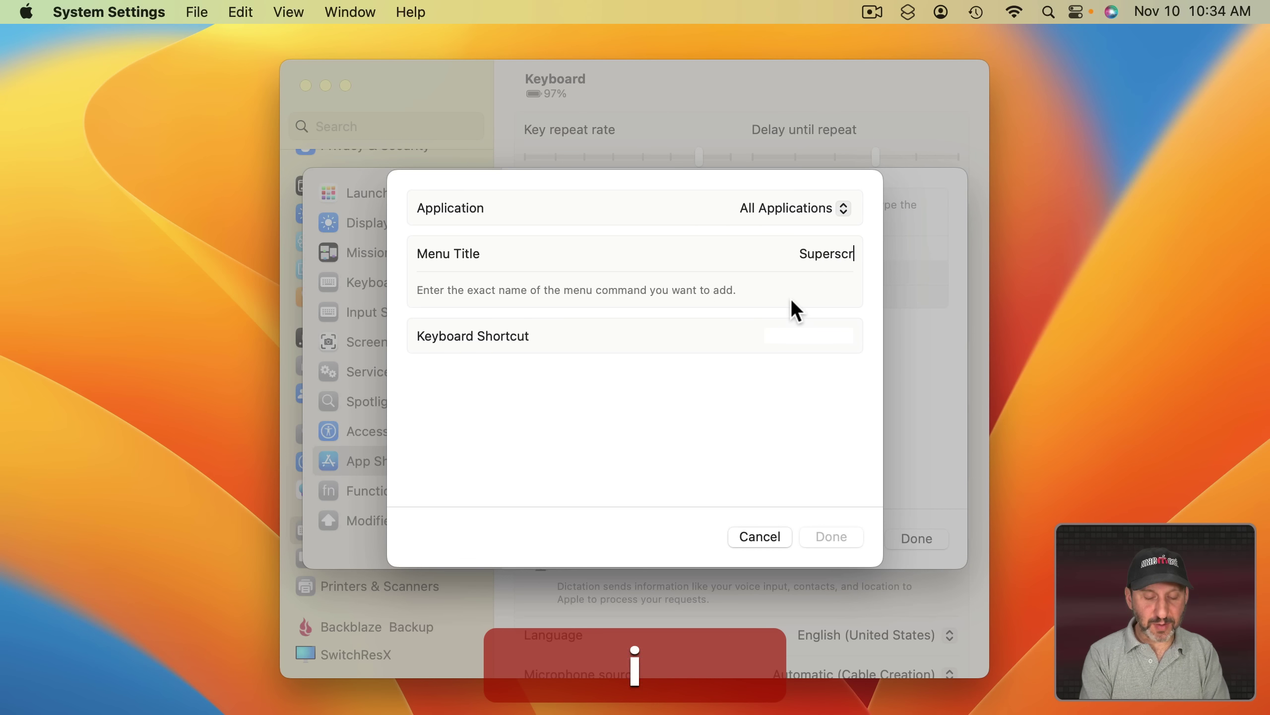
pyautogui.click(786, 210)
pyautogui.click(840, 286)
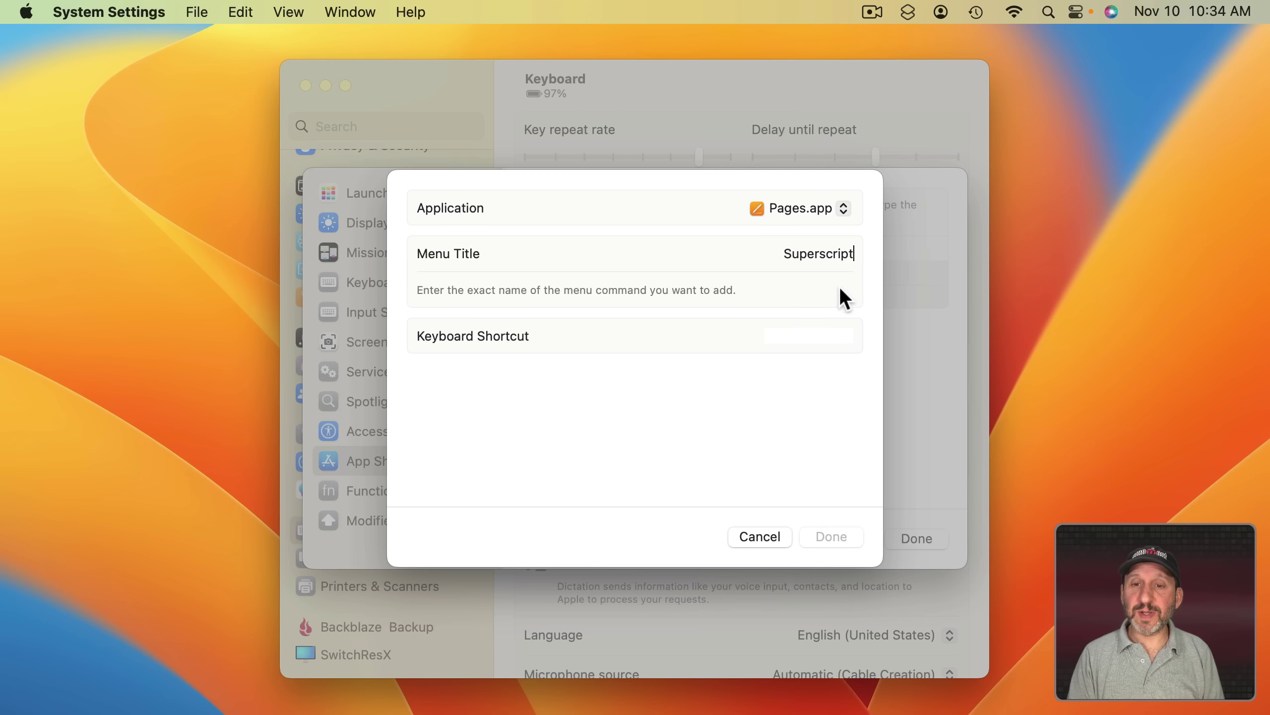
# Record ⌘F7 as the Superscript shortcut's key combination, replacing ⌥⌘S and F7
pyautogui.click(828, 337)
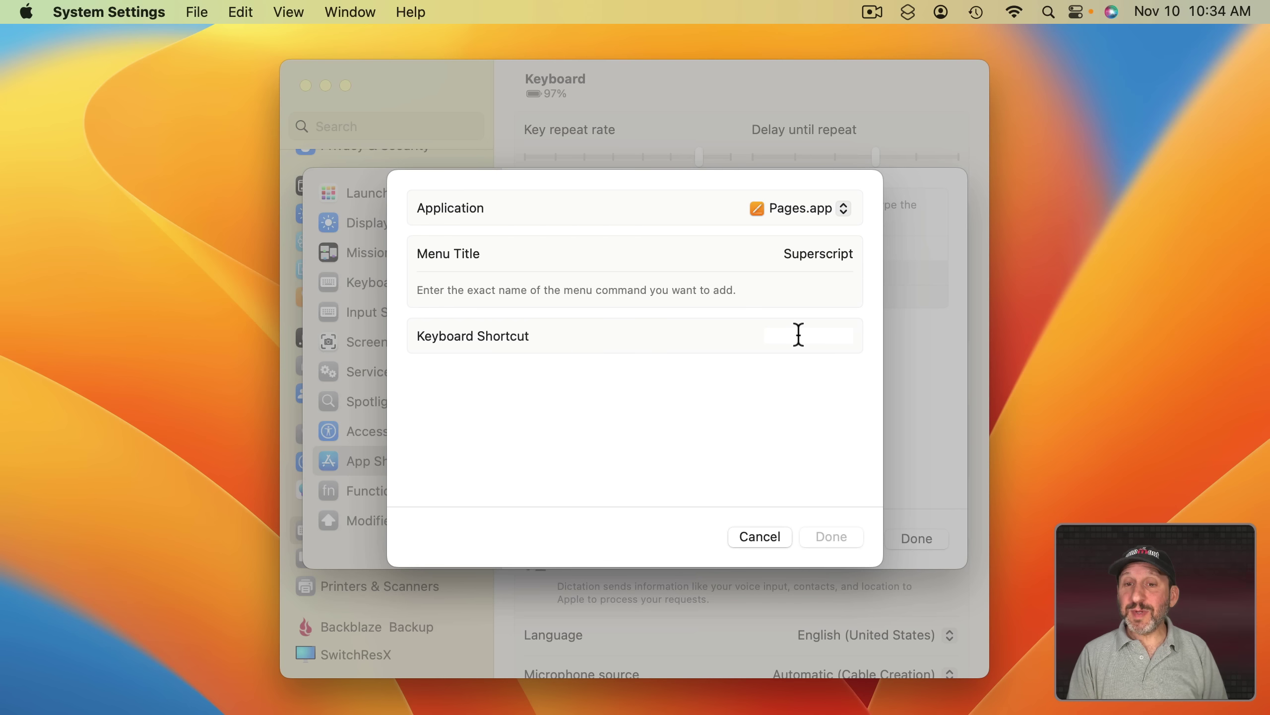
pyautogui.press('alt+super')
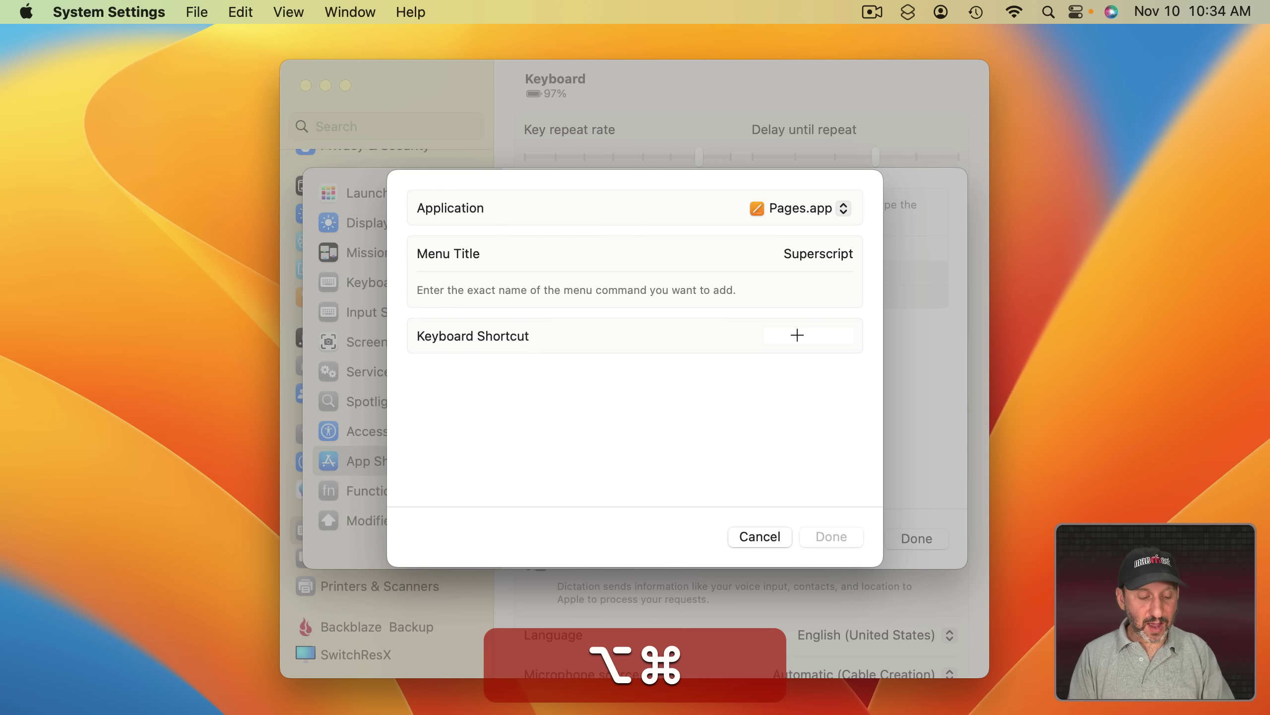
pyautogui.press('alt+super+s')
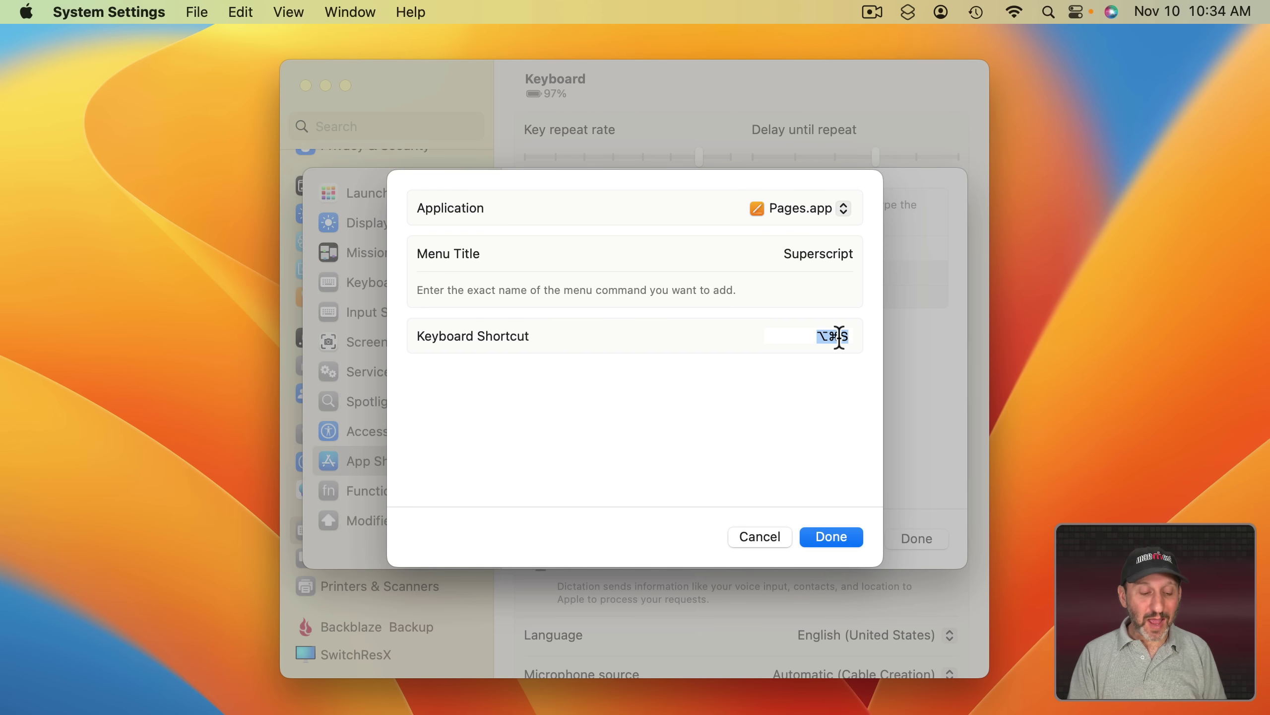
pyautogui.press('F7')
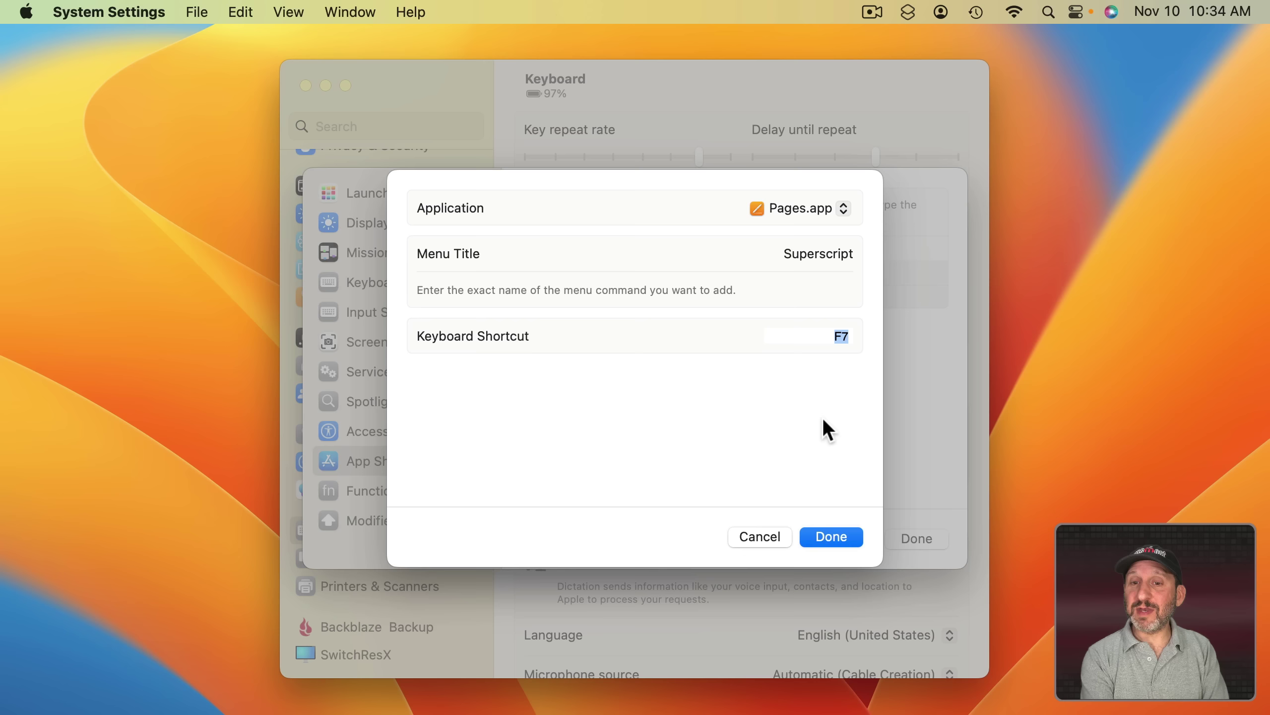
pyautogui.press('super+F7')
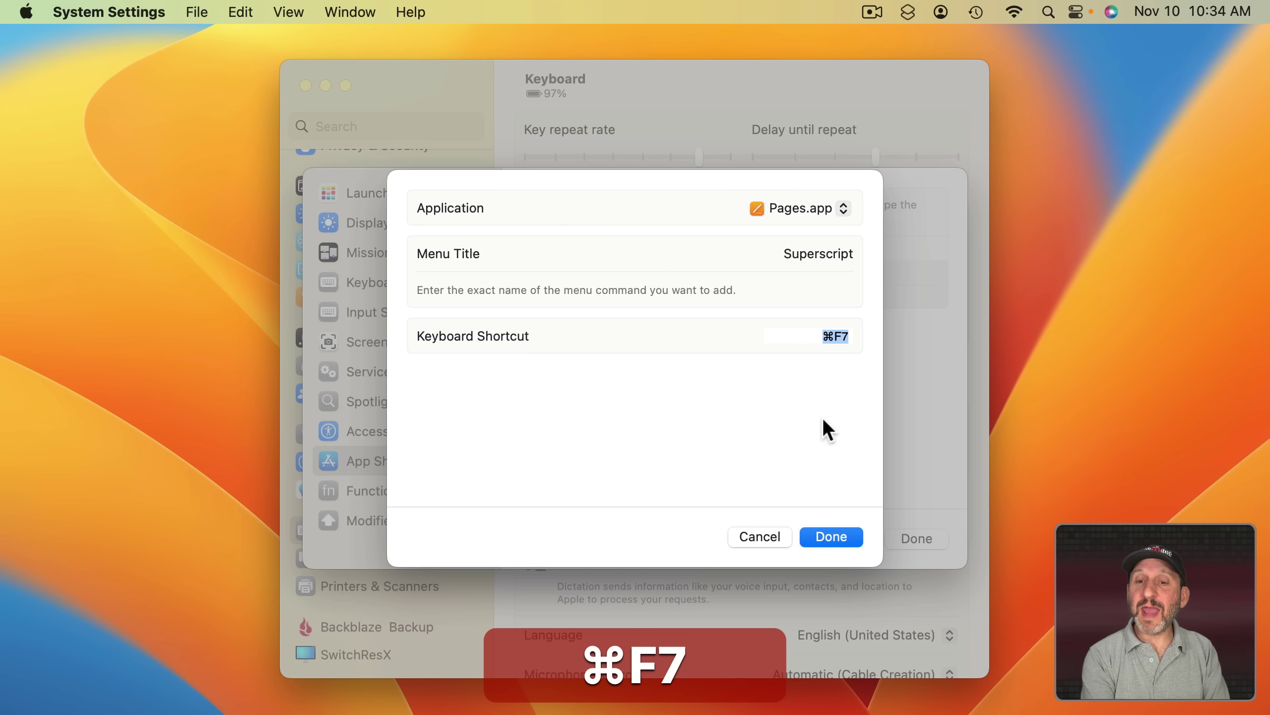